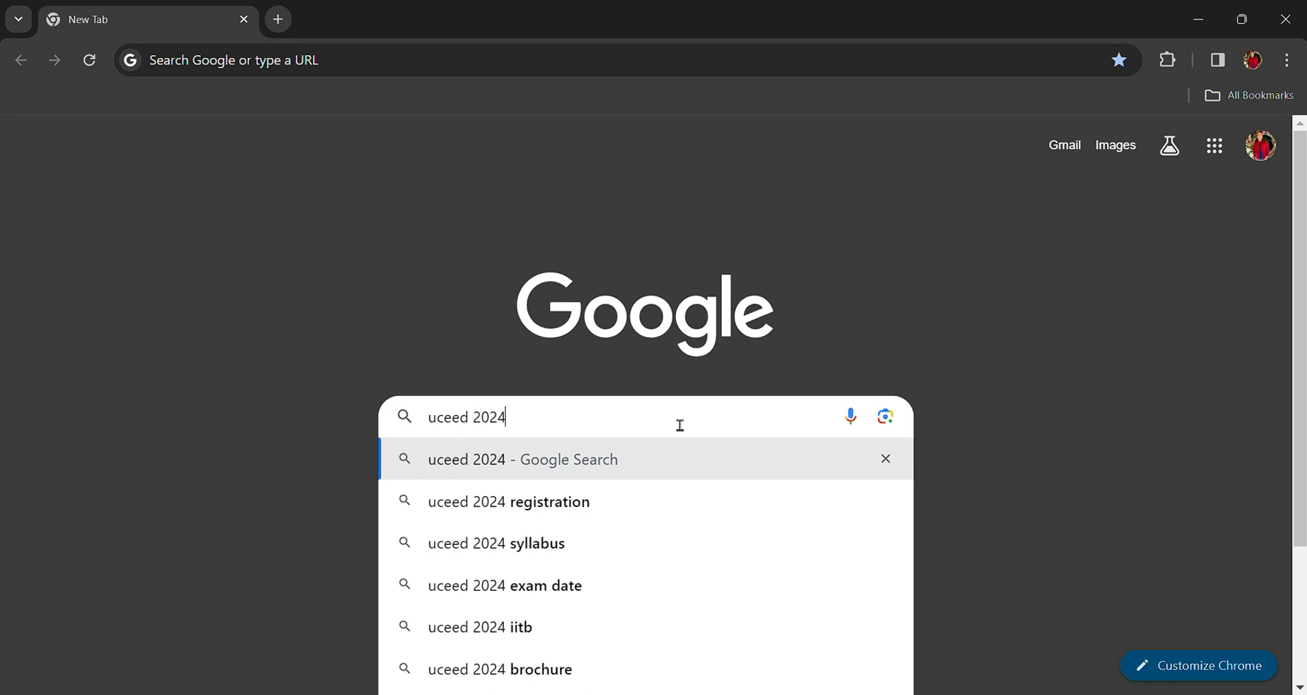
Search Google for "uceed 2024" and open the official UCEED 2024 website from the results
left_click(621, 477)
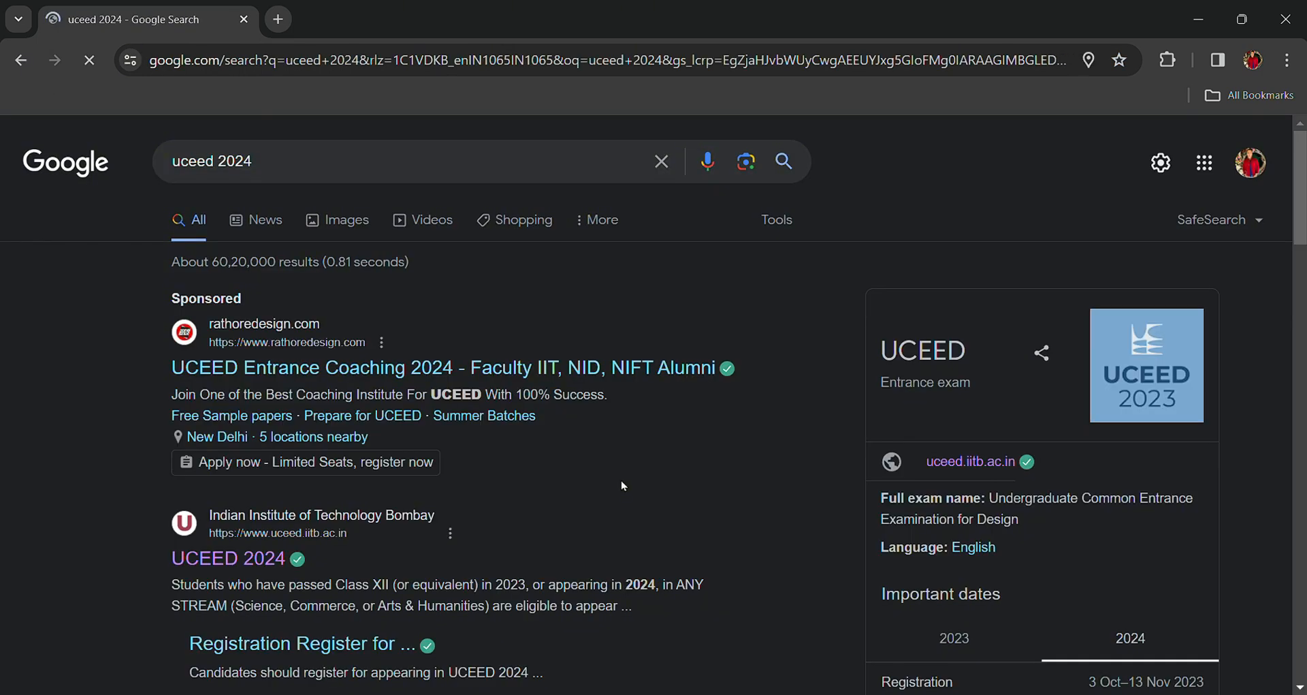
scroll(621, 480, "down", 2)
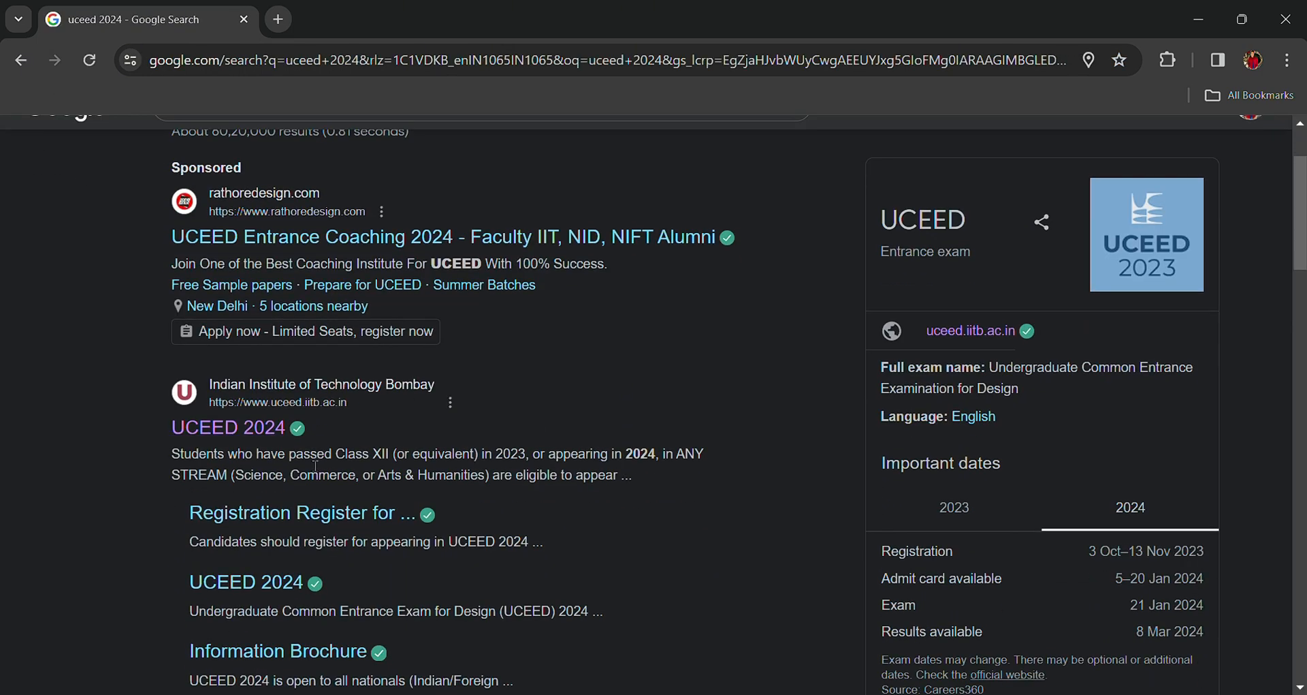
left_click(231, 427)
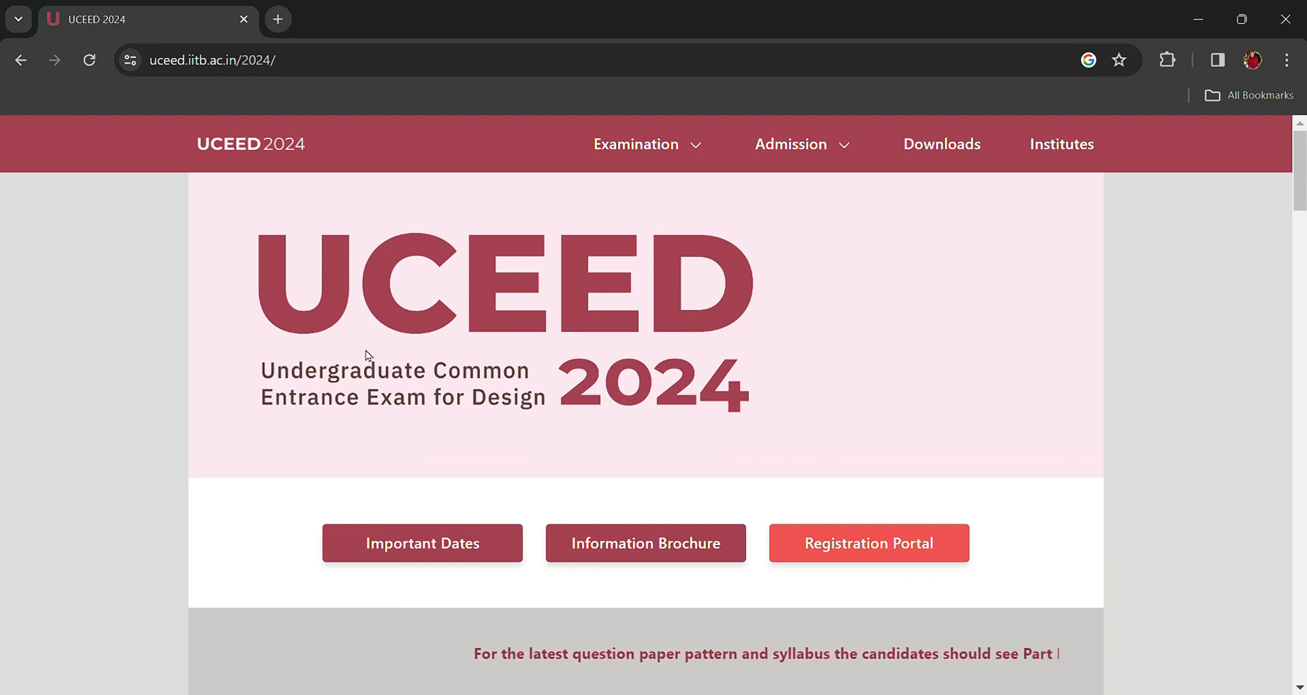
Look through the announcements on the UCEED 2024 home page
scroll(368, 354, "down", 3)
scroll(366, 350, "down", 1)
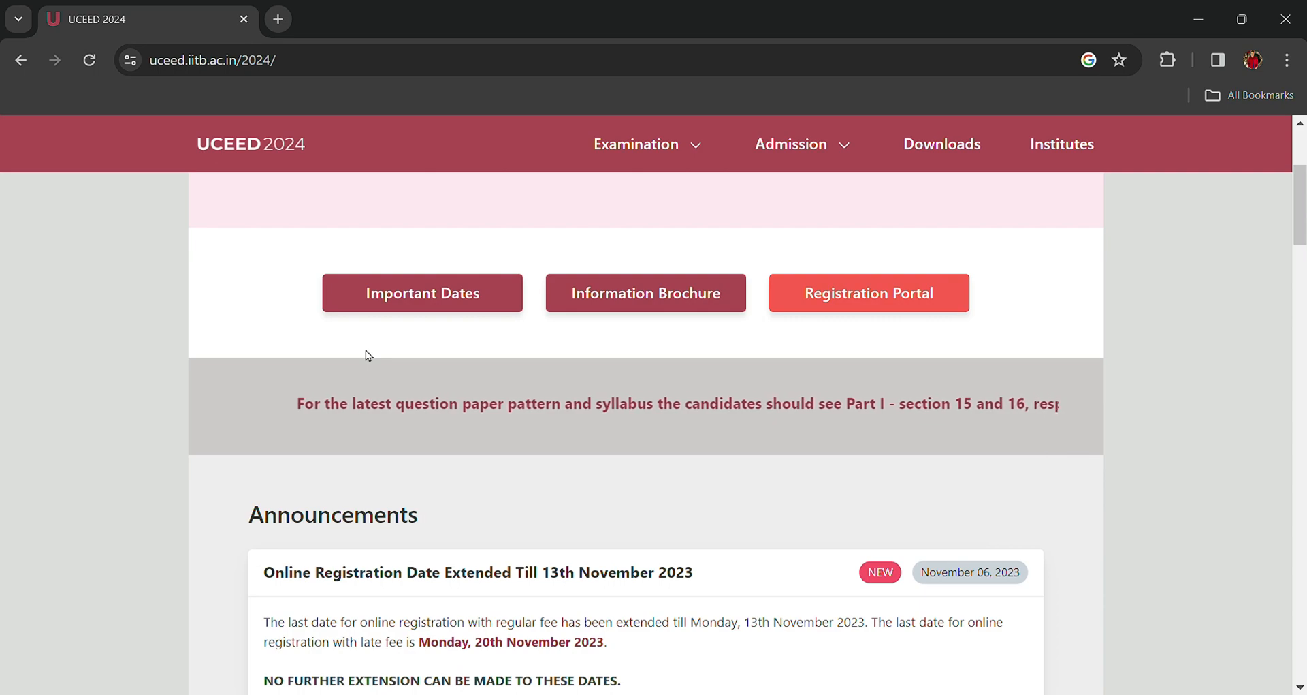
scroll(366, 350, "down", 3)
scroll(369, 355, "down", 12)
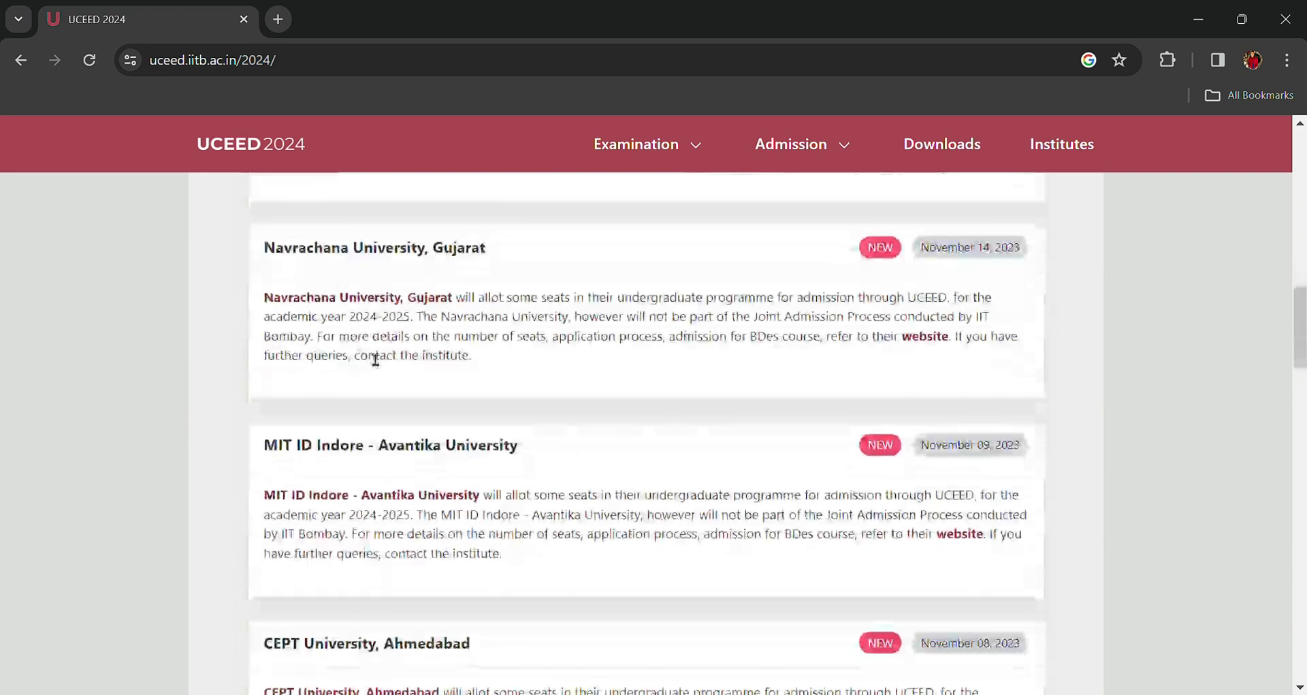
scroll(371, 356, "up", 5)
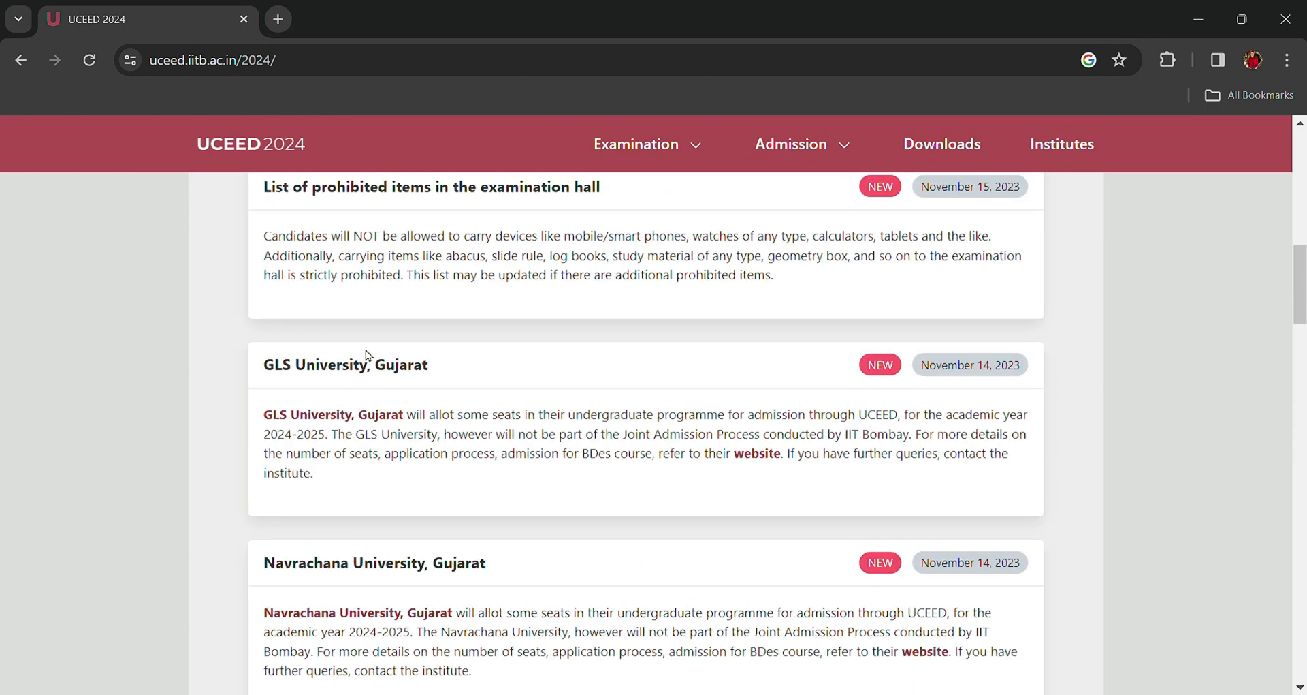
scroll(365, 355, "up", 10)
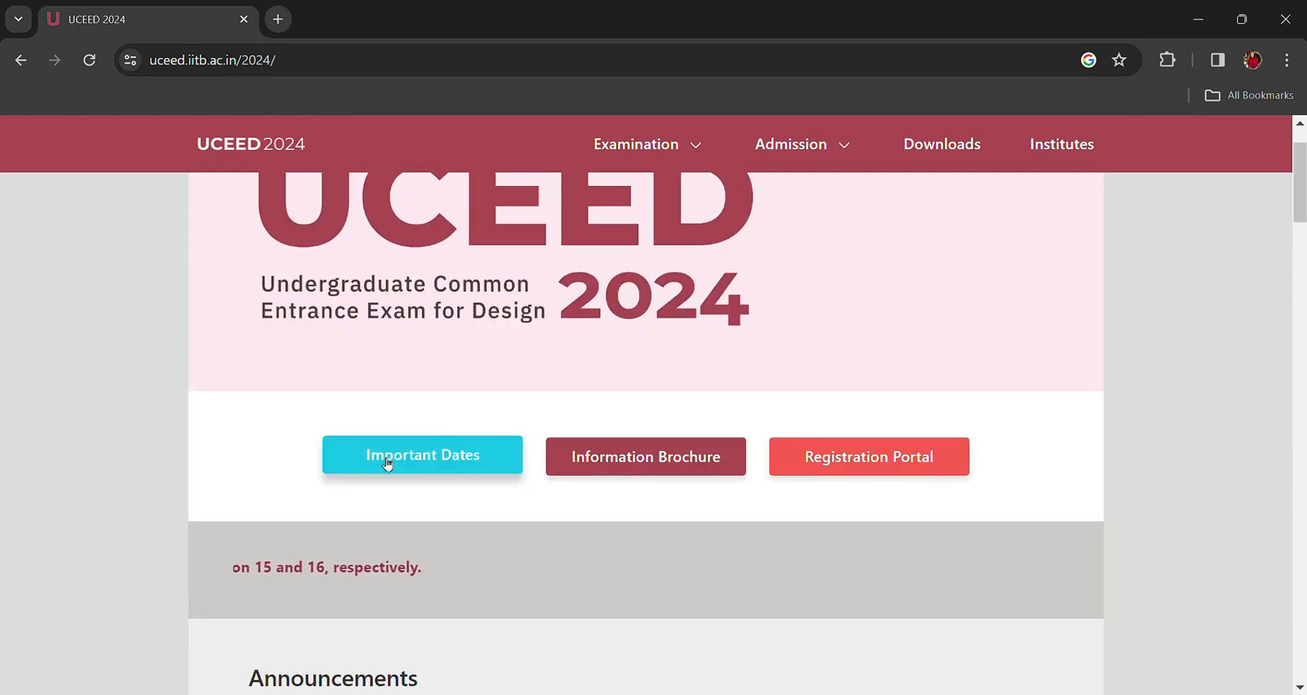
Open the Important Dates page and review the registration, admit card and exam dates
left_click(387, 463)
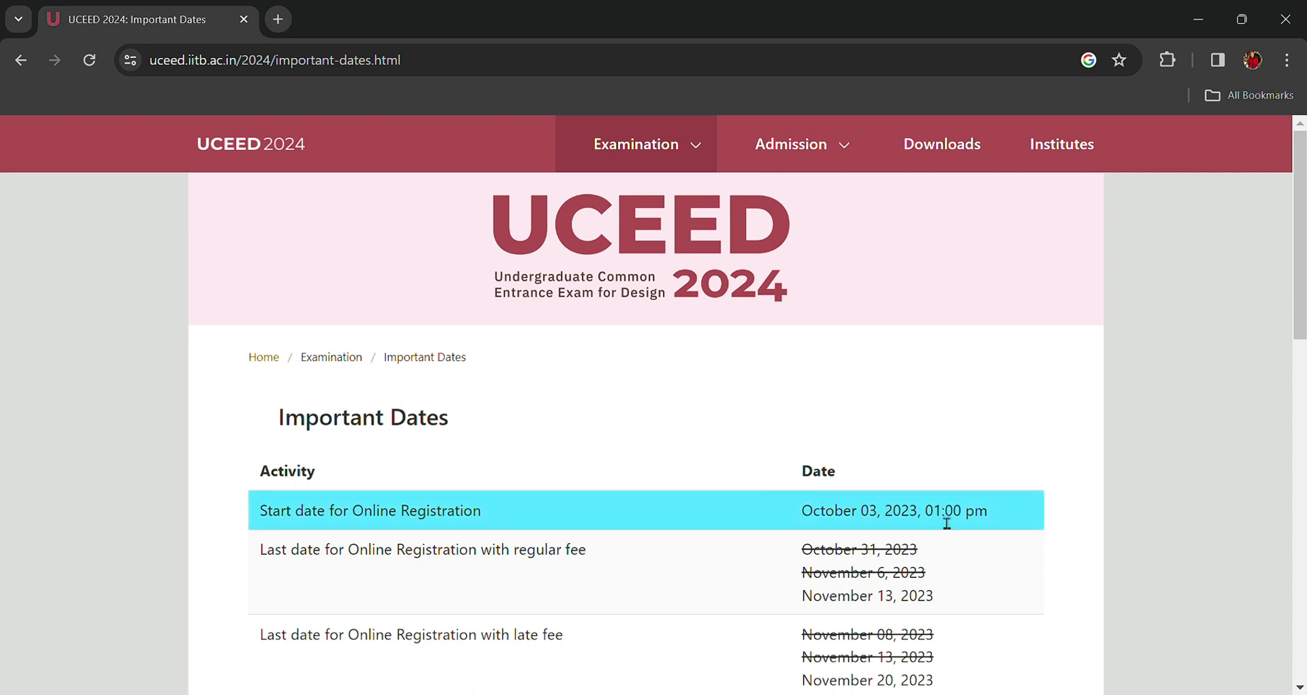
scroll(627, 563, "down", 2)
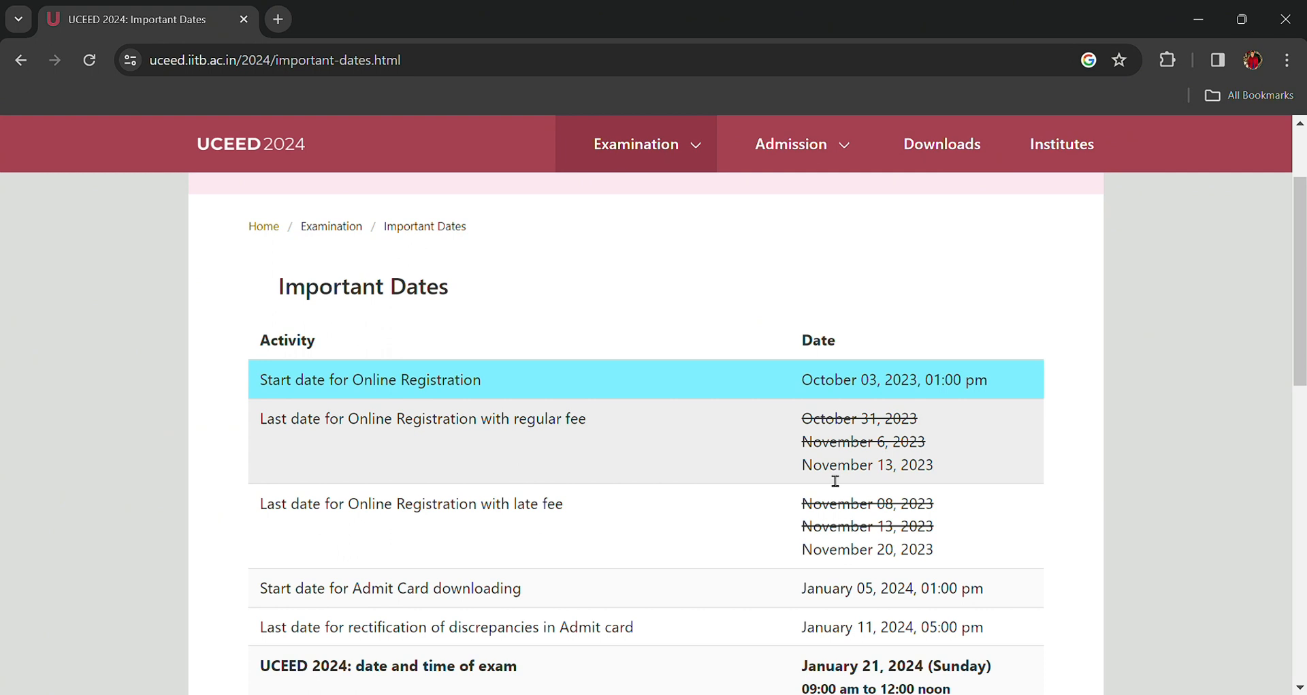
scroll(836, 481, "down", 1)
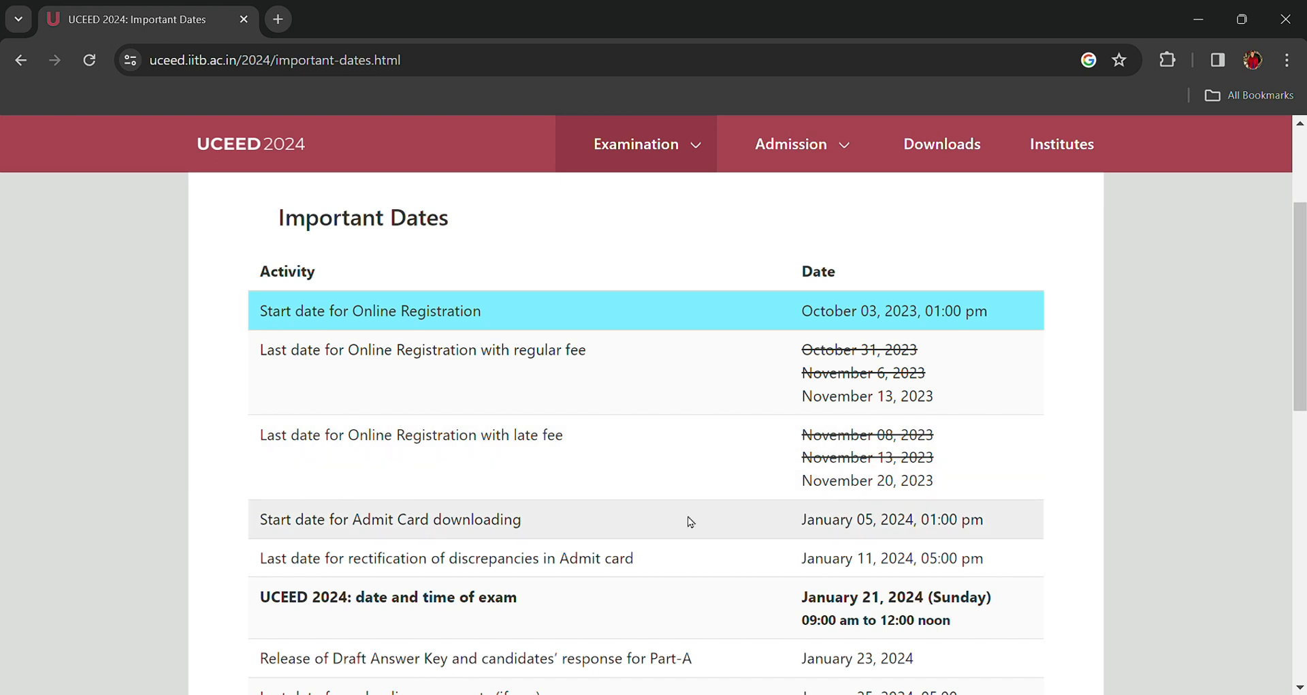
scroll(690, 522, "down", 1)
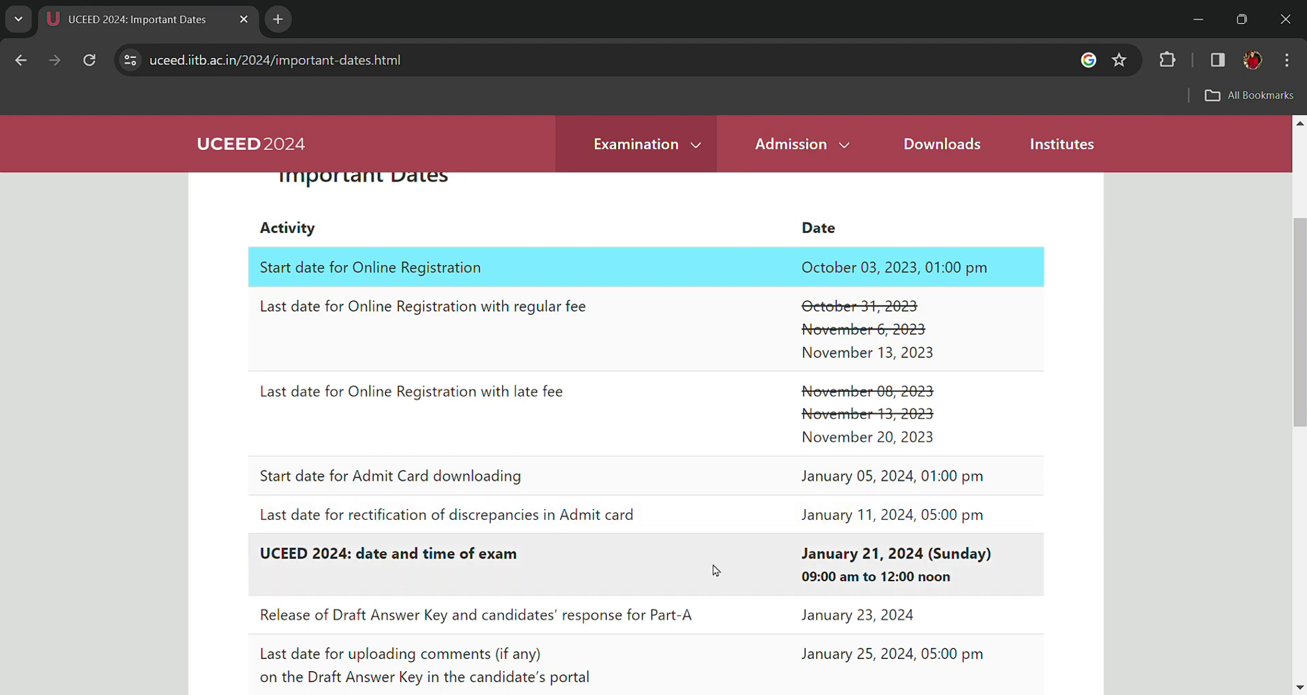
scroll(714, 570, "up", 4)
Return to the UCEED 2024 home page and open the online registration portal
key("alt+Left")
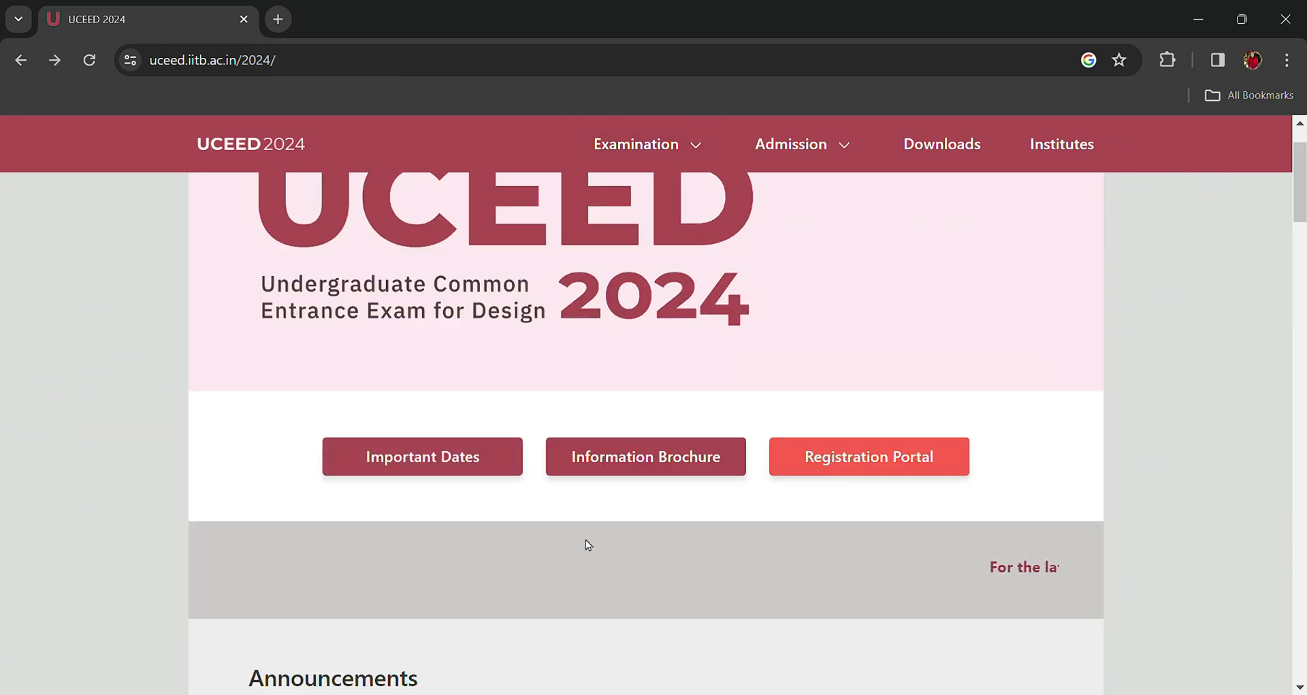
scroll(585, 539, "down", 4)
left_click(892, 293)
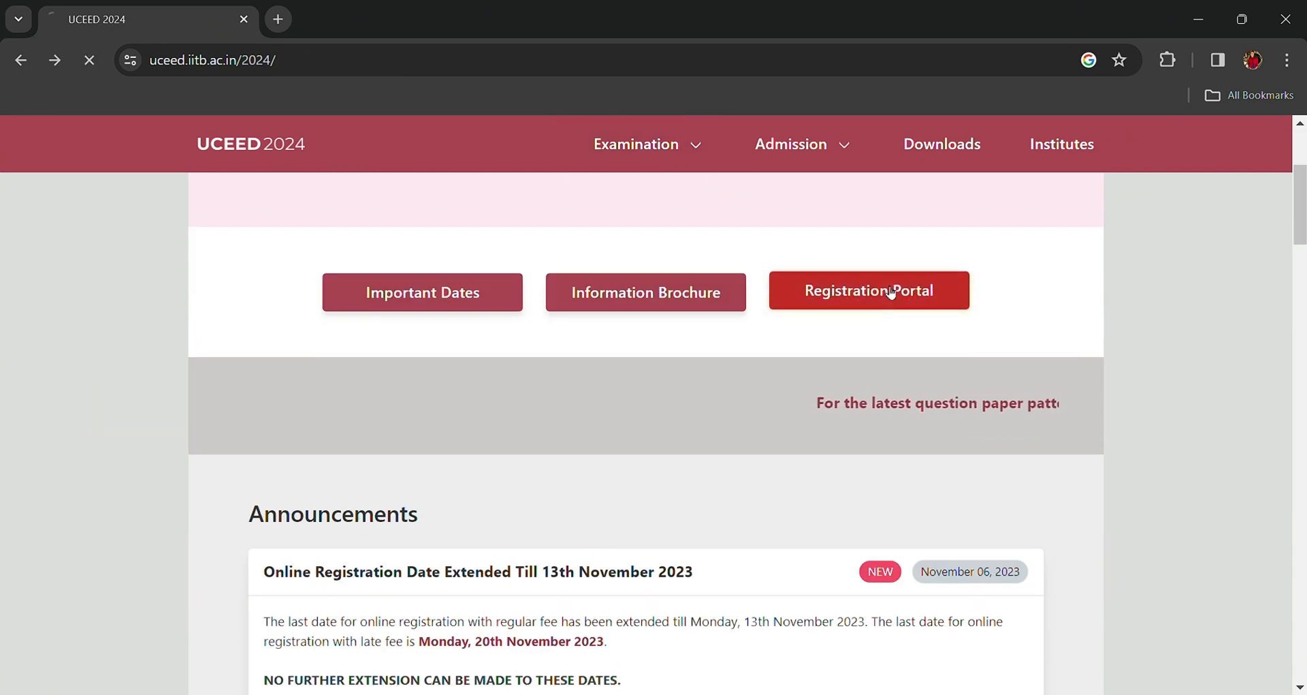
scroll(886, 288, "down", 4)
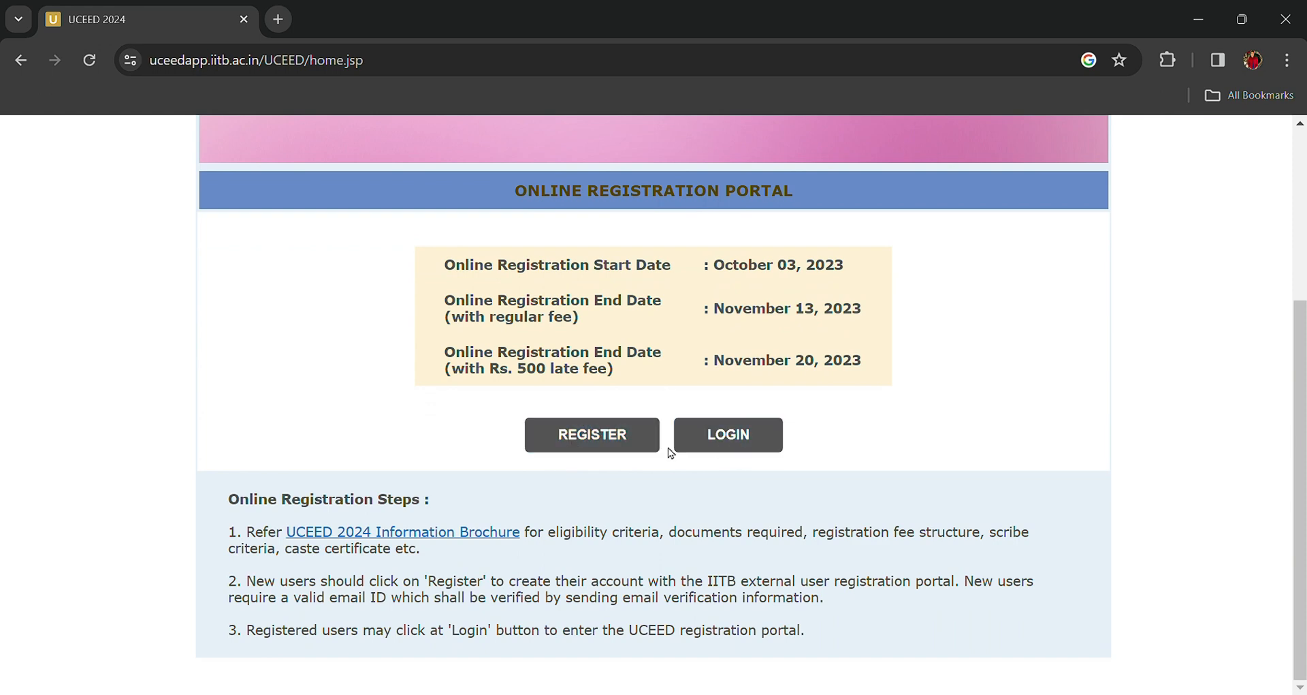
left_click(619, 450)
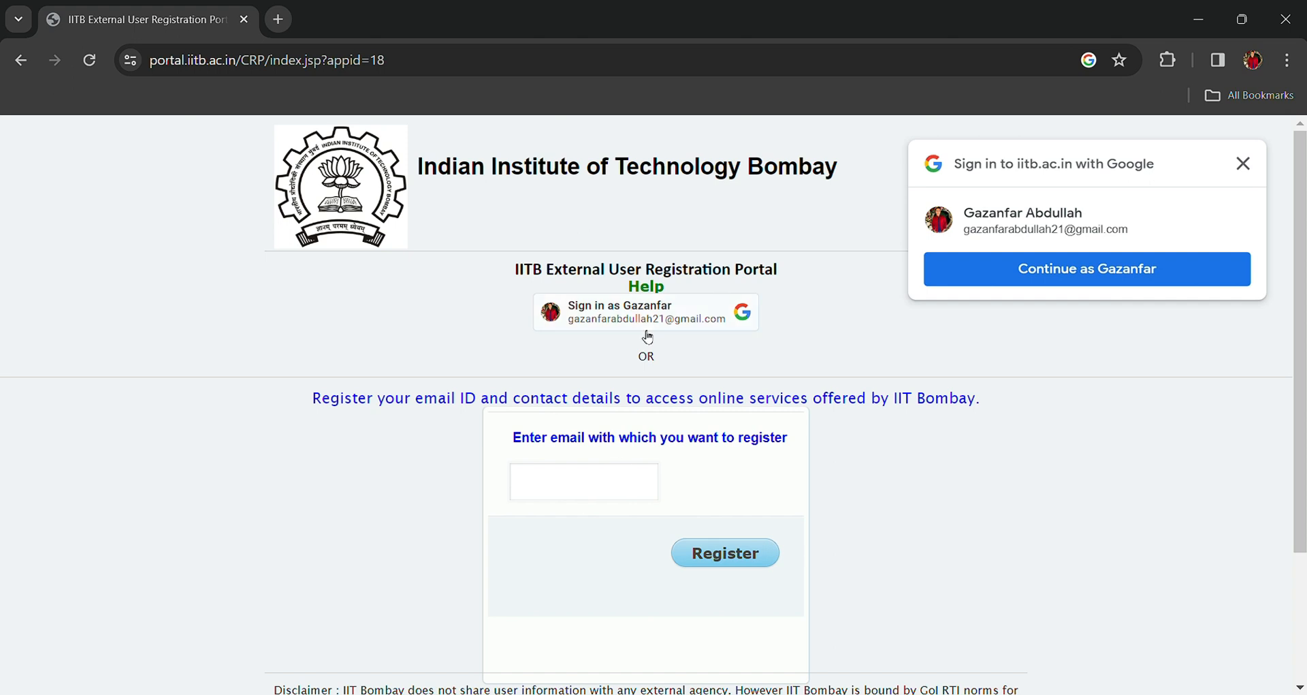
left_click(606, 484)
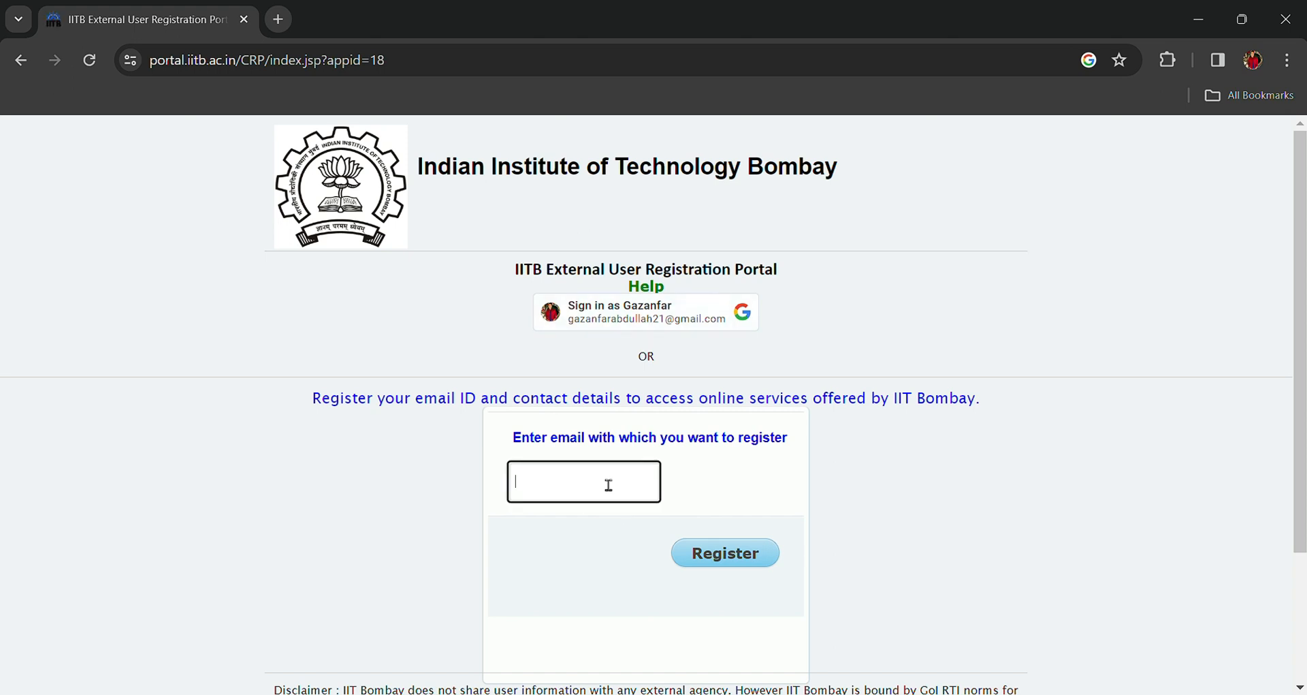
left_click(633, 544)
left_click(711, 552)
Start a new user registration from the portal's home page and sign in with the suggested Google account
scroll(798, 496, "down", 2)
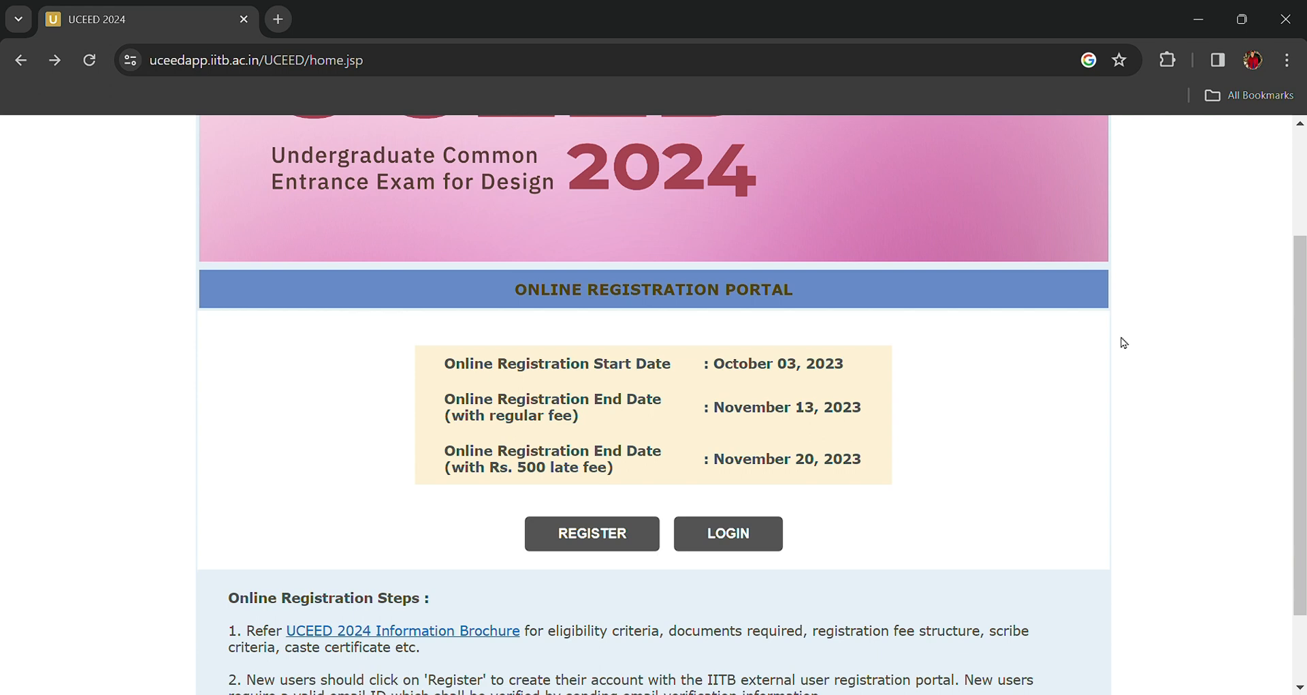
scroll(860, 279, "up", 2)
scroll(859, 279, "down", 1)
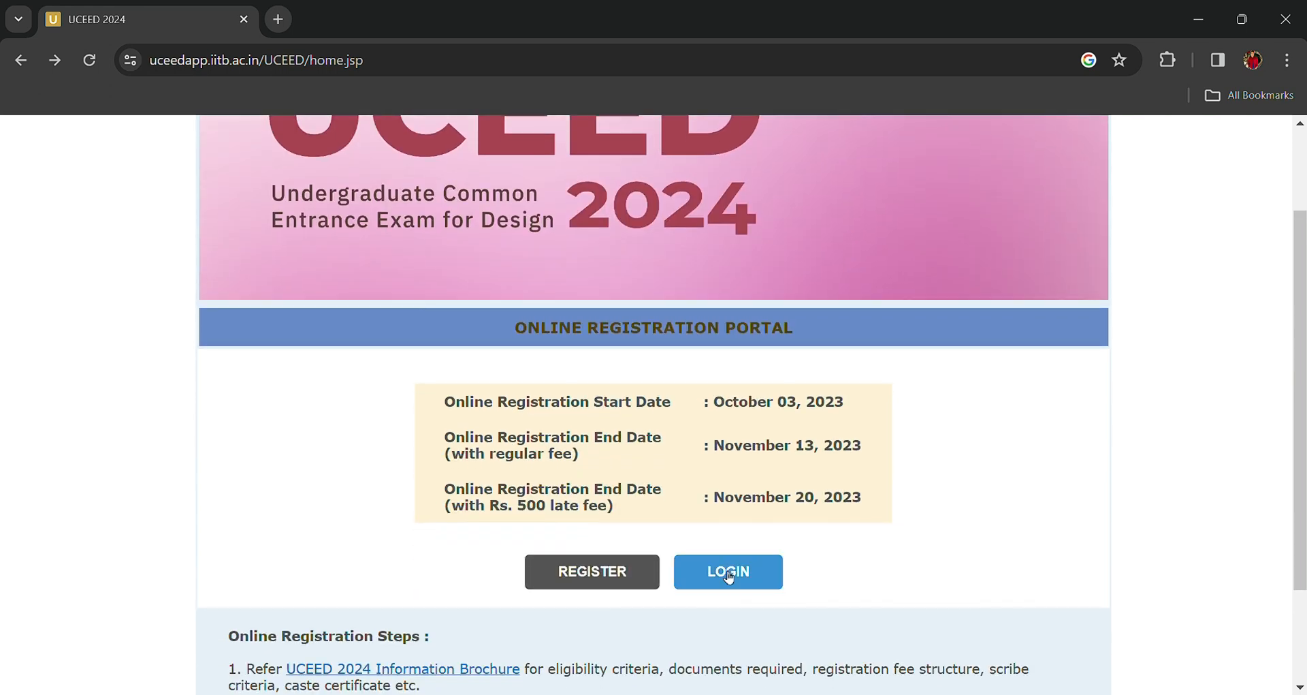
left_click(643, 584)
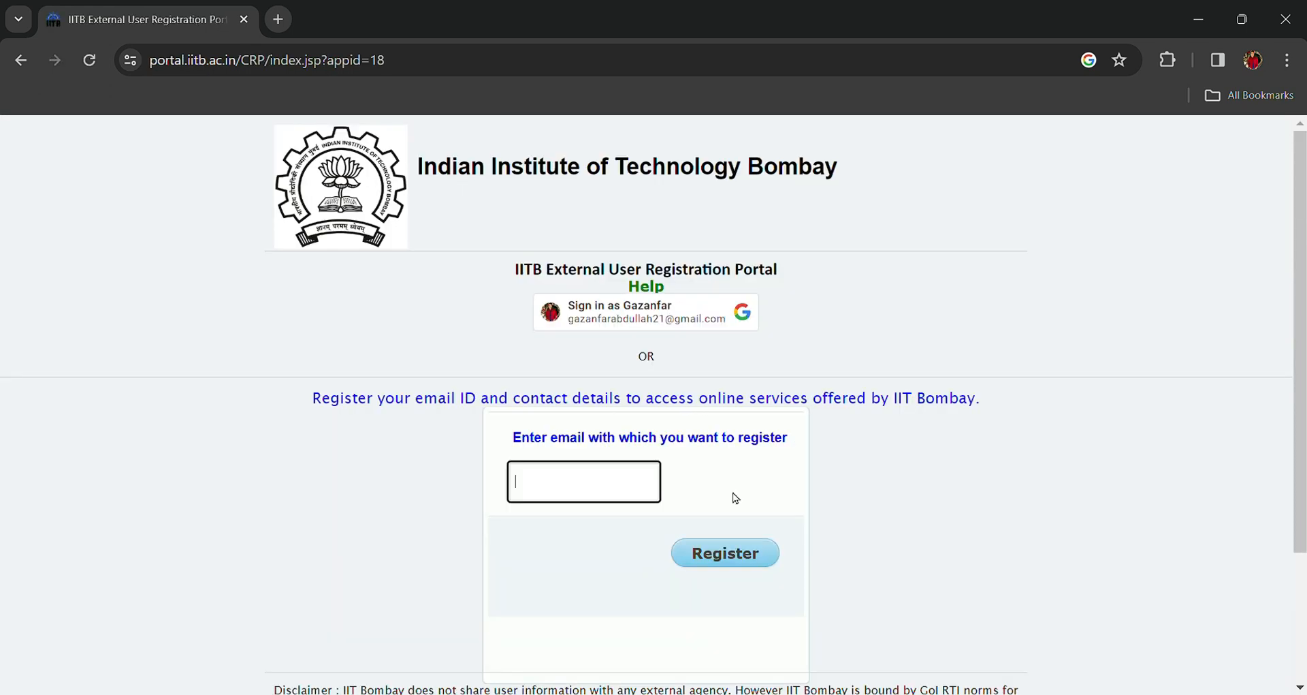
left_click(1089, 272)
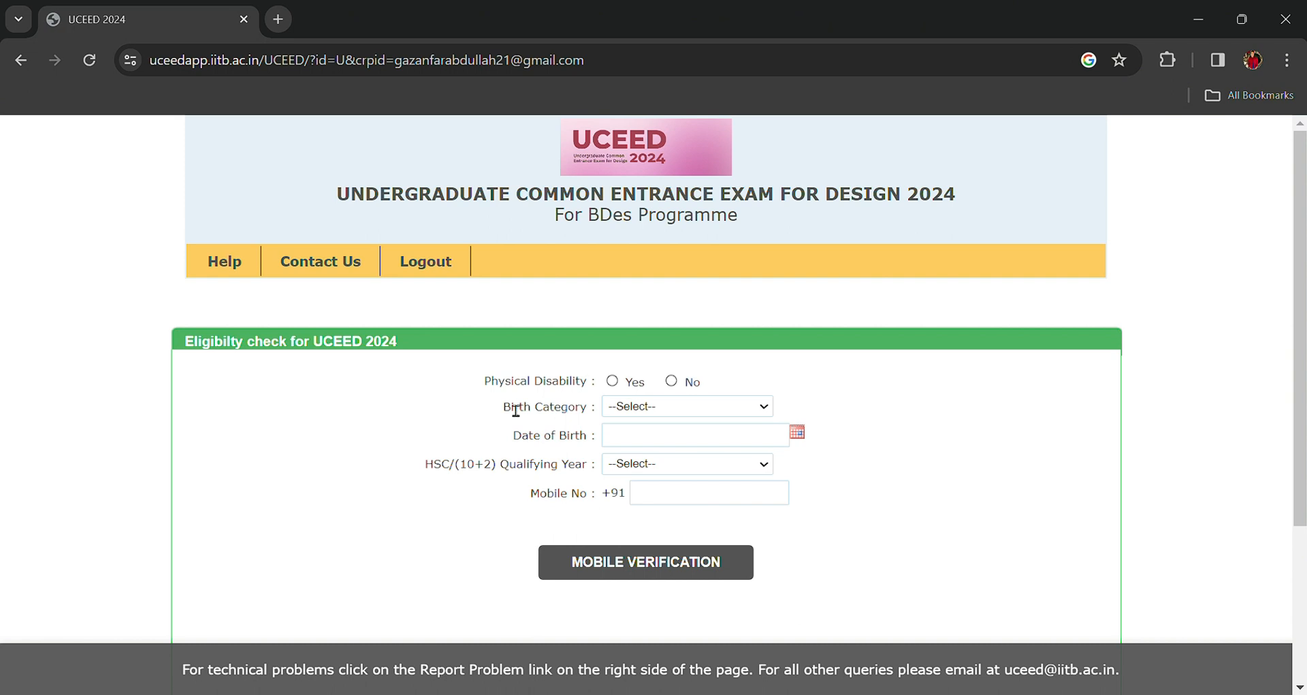
Set physical disability to No and birth category to Open in the eligibility check, and go through the date of birth, qualifying year and mobile number fields
left_click(672, 382)
left_click(689, 406)
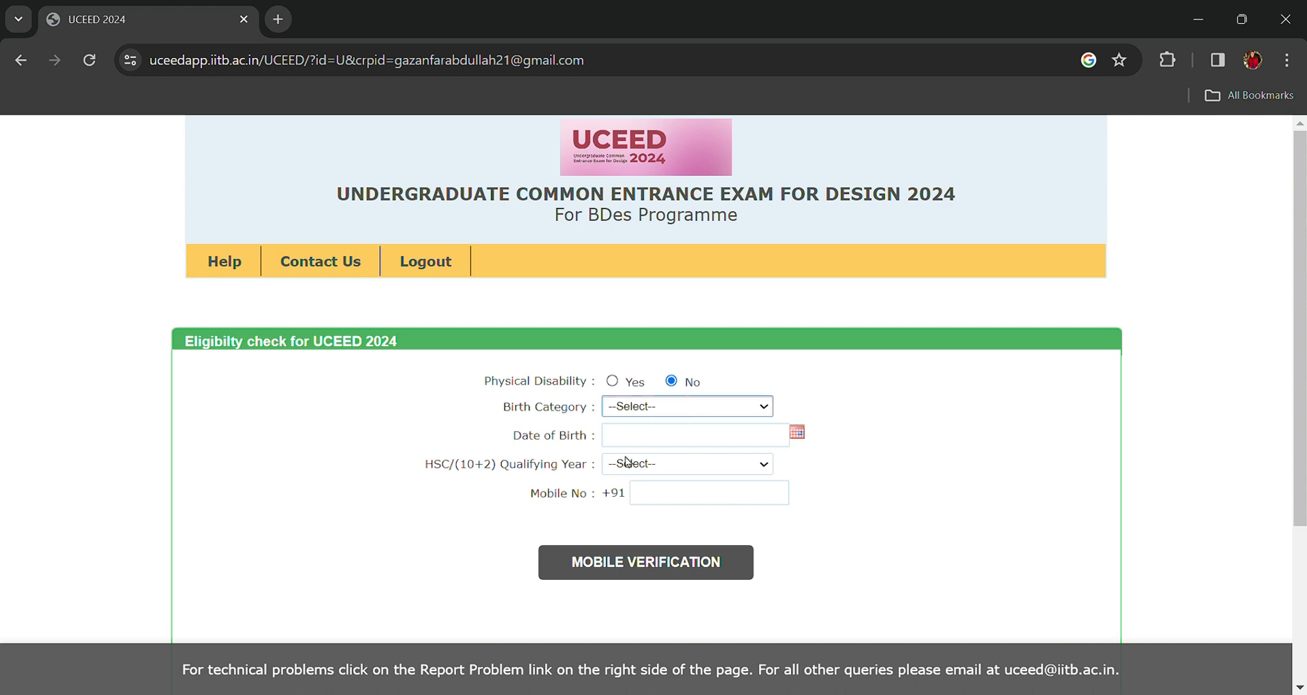
left_click(648, 439)
left_click(656, 444)
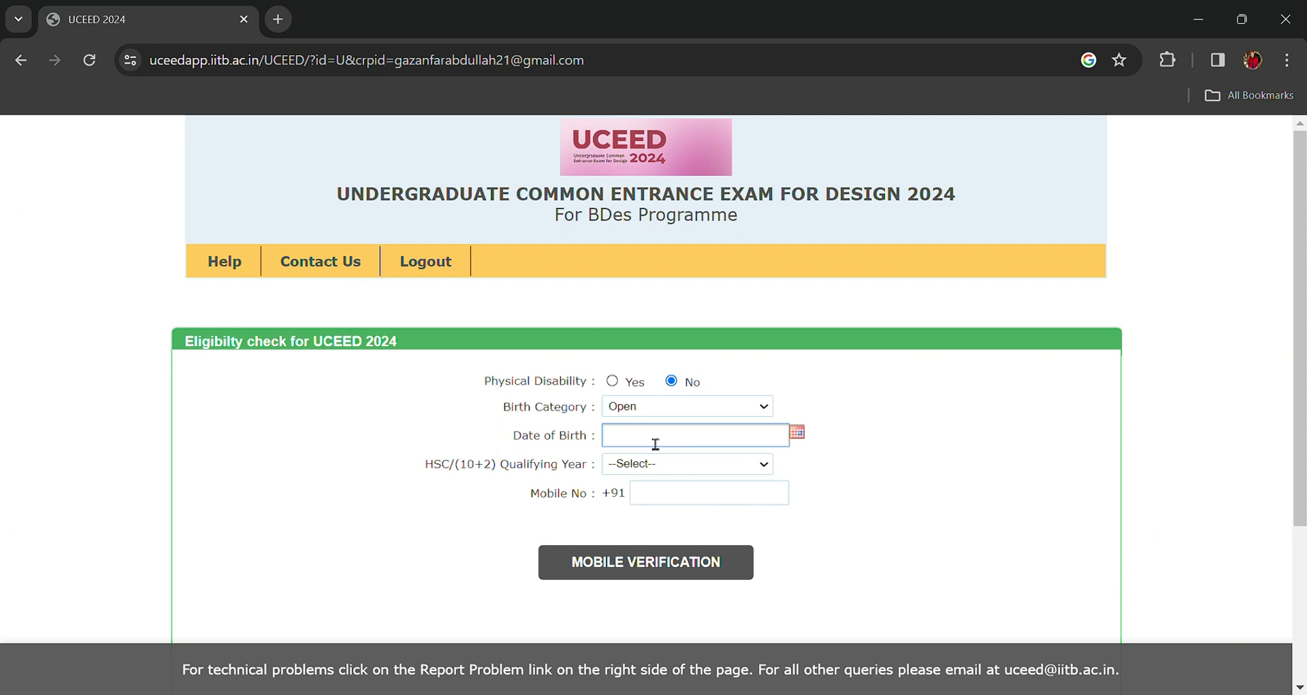
left_click(652, 467)
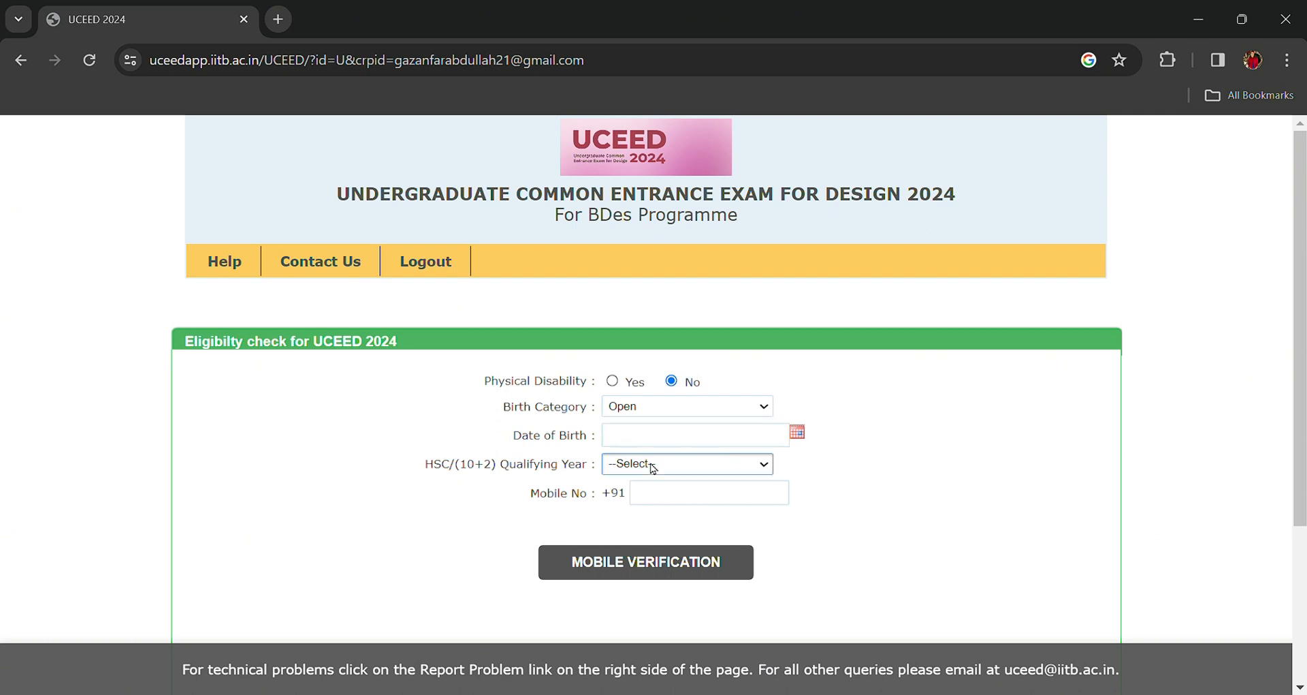
left_click(663, 507)
left_click(690, 502)
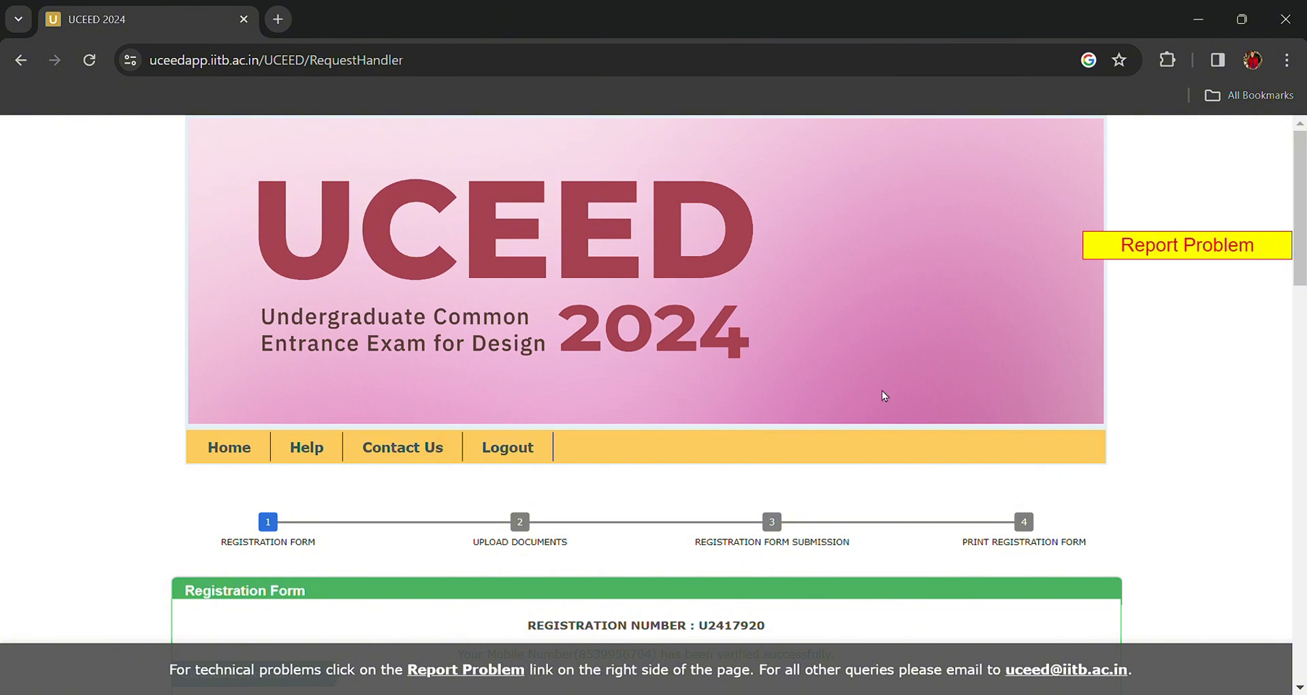
Skim the whole registration form and review the fields in its Candidate Information section
scroll(883, 395, "down", 1)
scroll(883, 394, "down", 15)
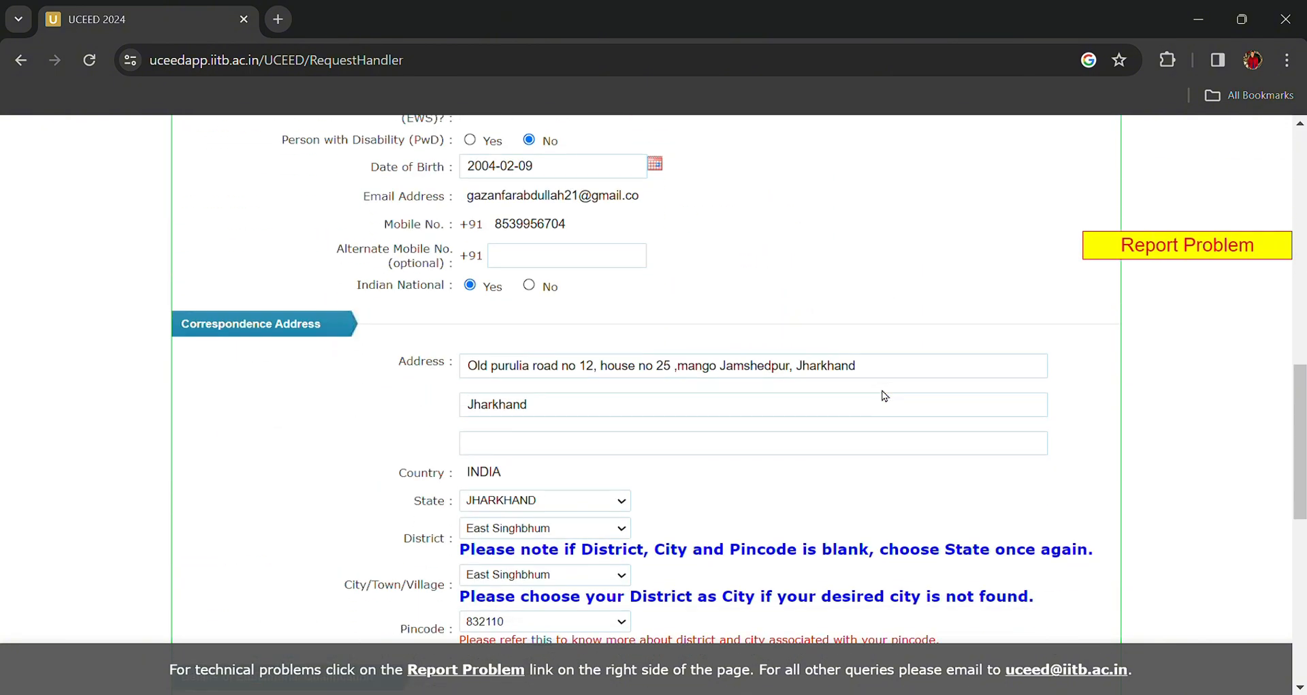
scroll(885, 396, "down", 5)
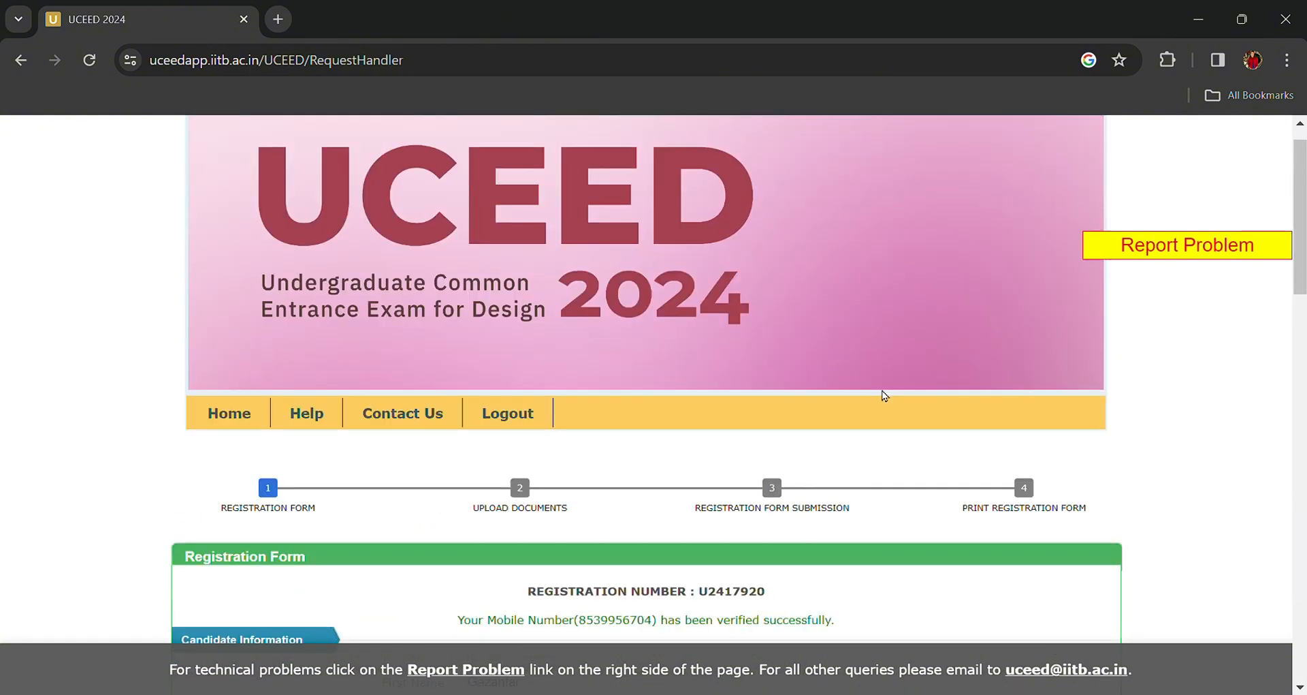
scroll(883, 394, "down", 4)
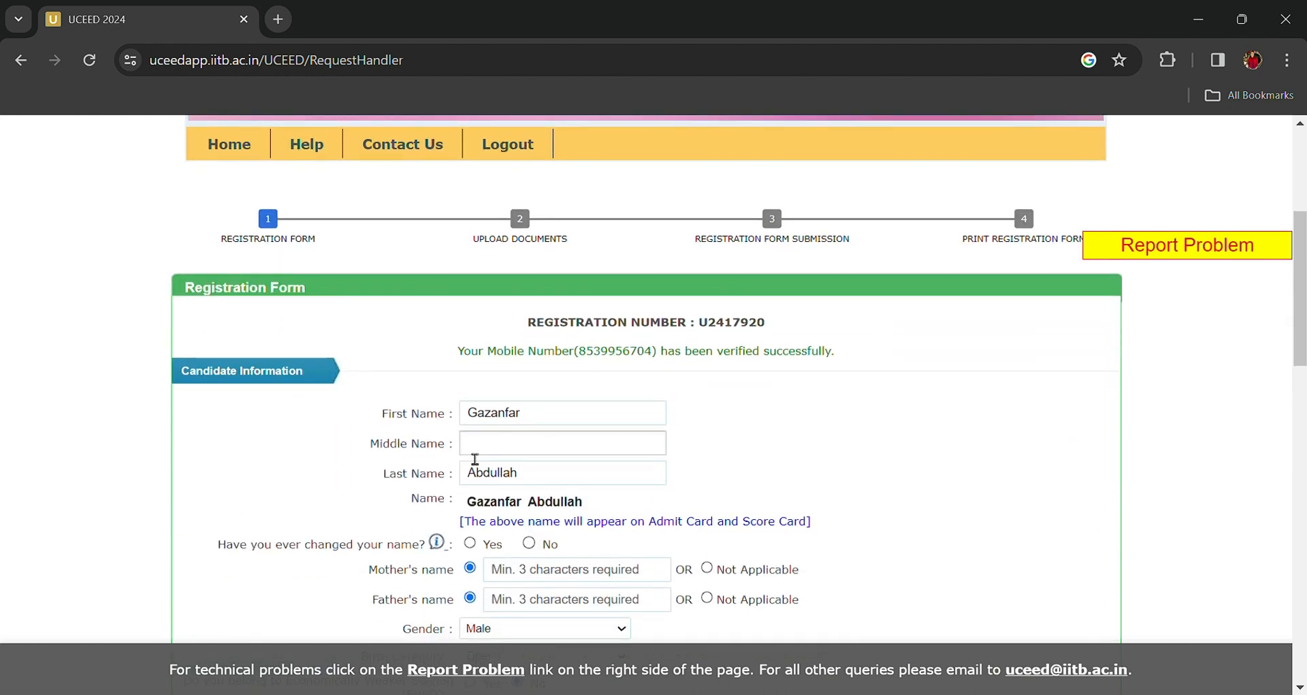
scroll(475, 458, "down", 1)
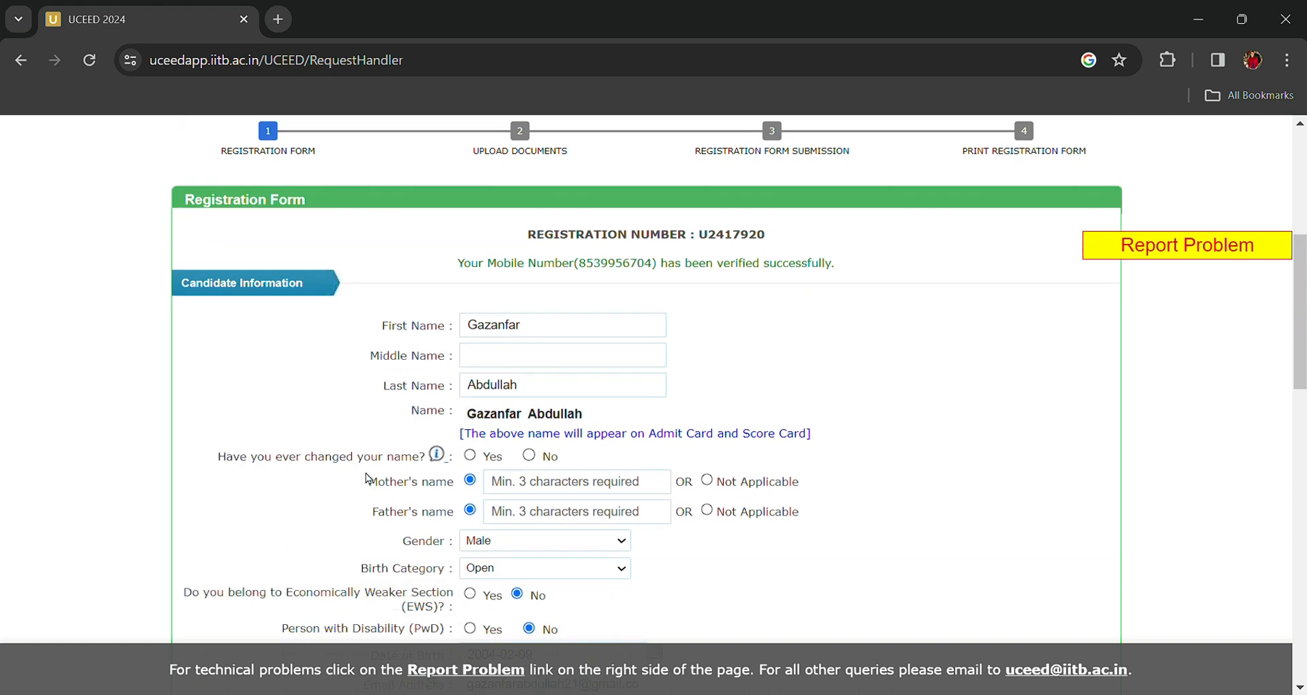
scroll(368, 480, "down", 1)
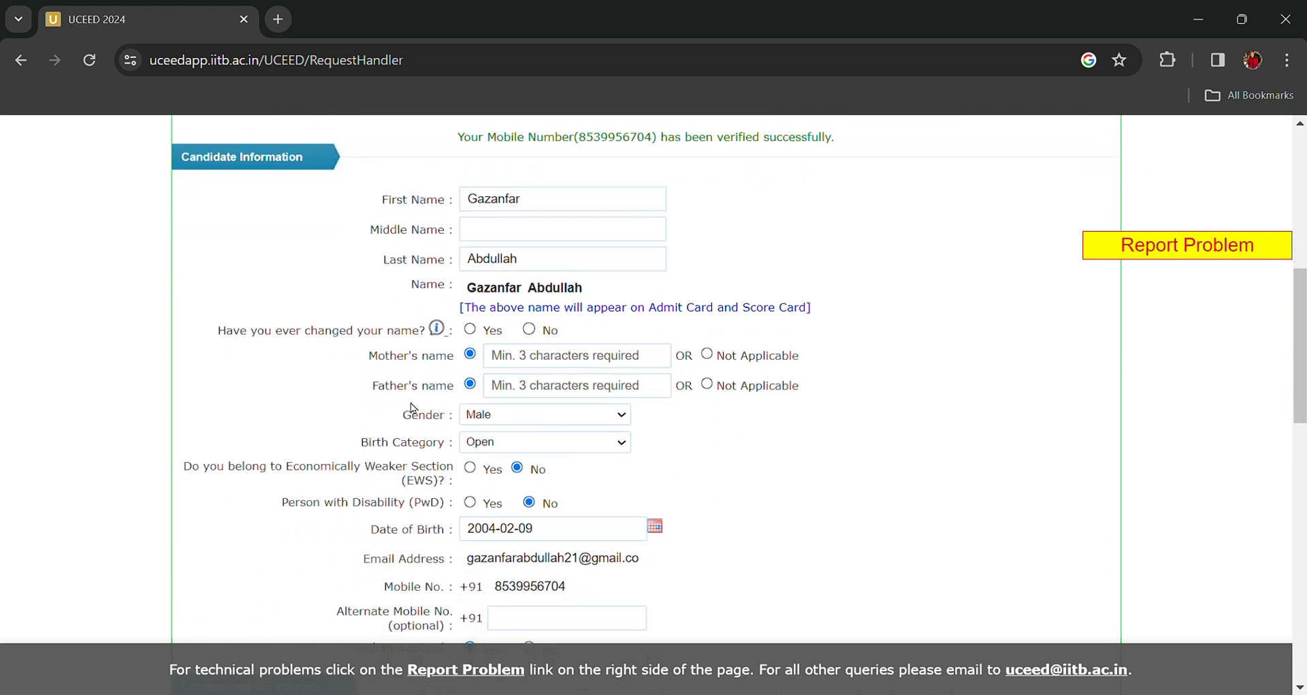
scroll(439, 505, "down", 1)
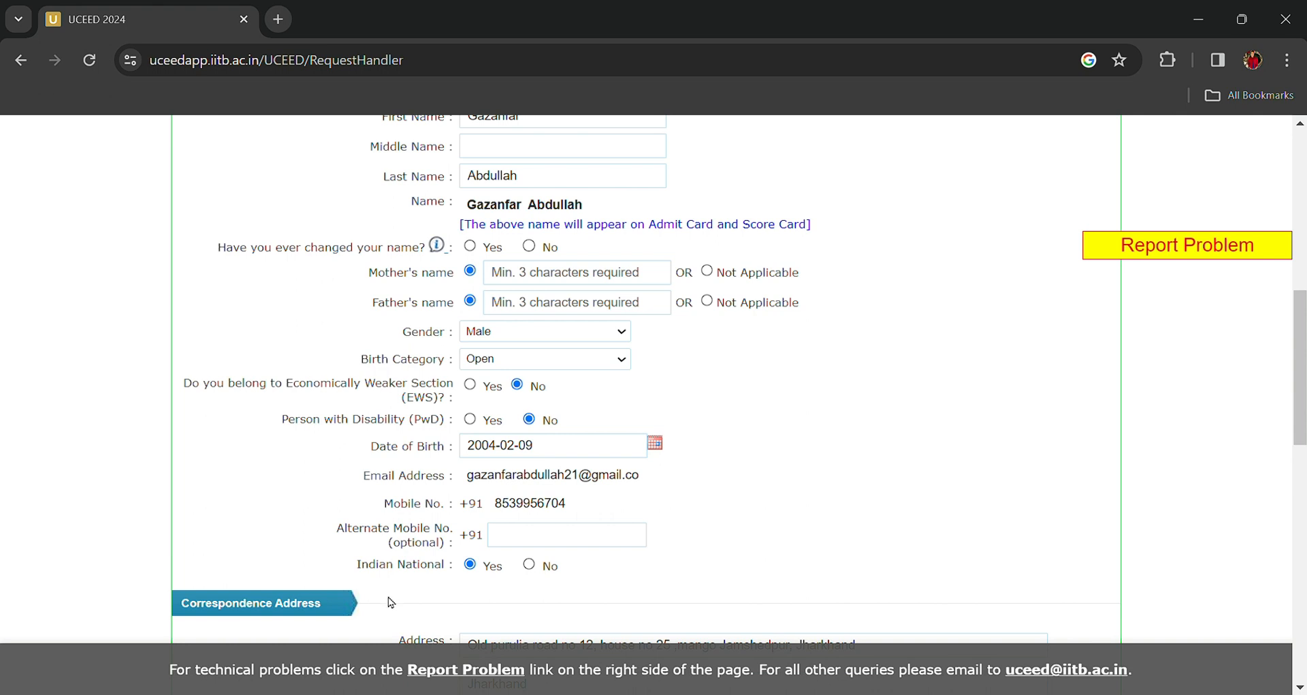
Review the correspondence address and educational qualification sections, and open the list of school boards
scroll(391, 602, "down", 1)
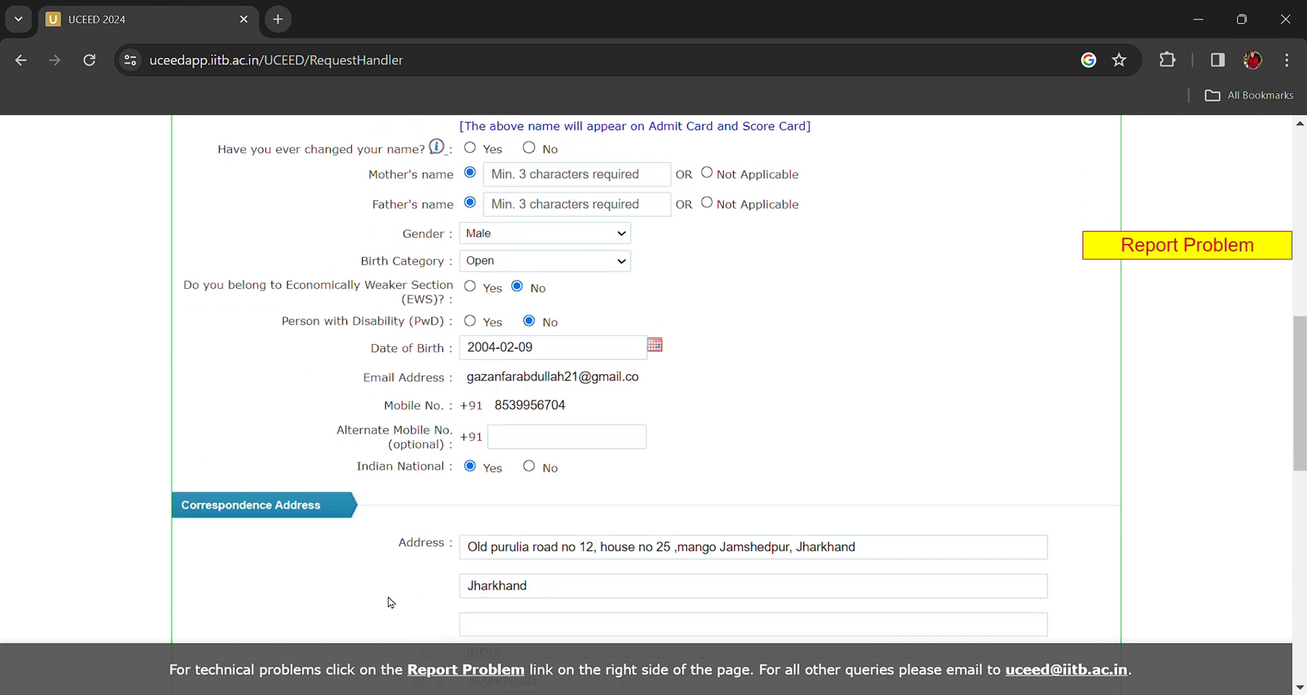
scroll(391, 602, "down", 2)
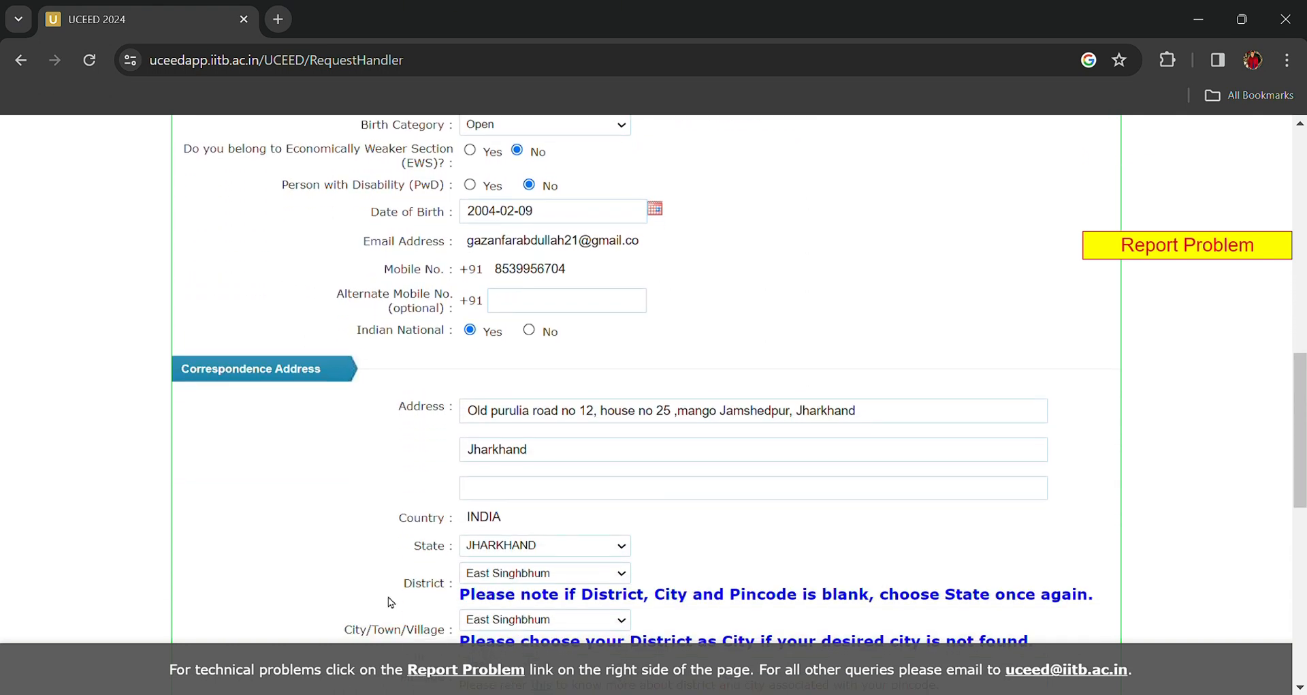
scroll(391, 602, "down", 1)
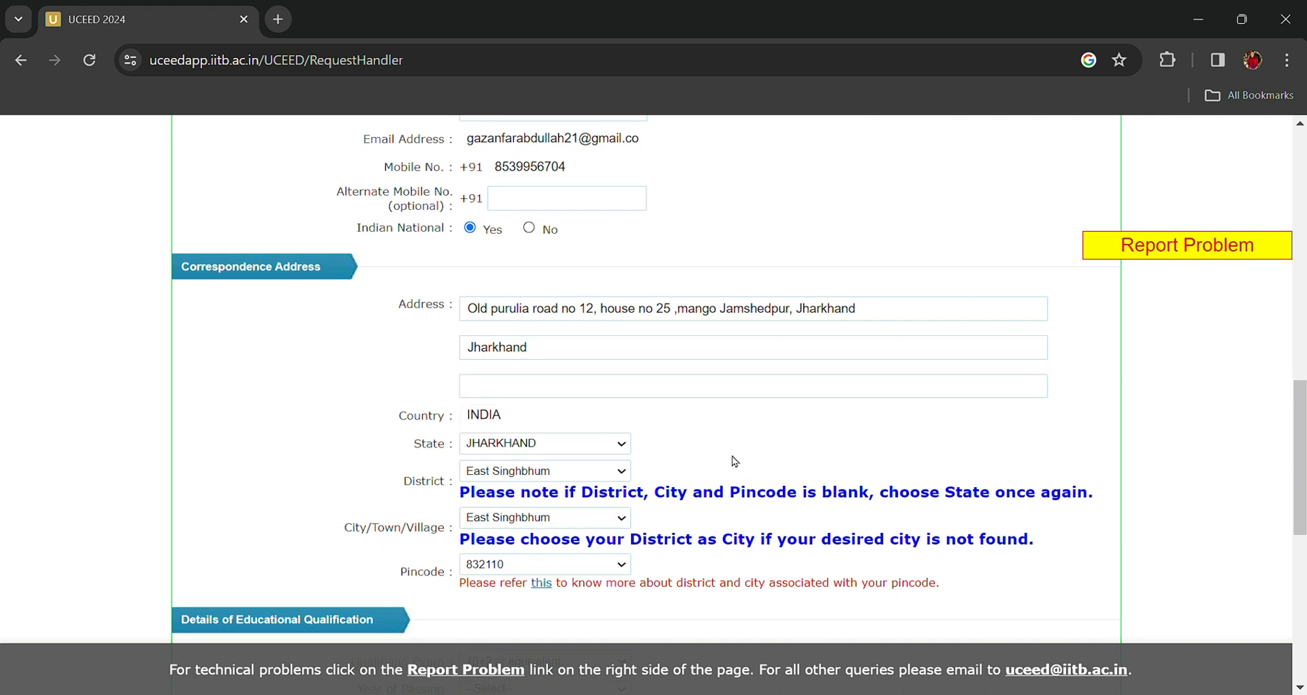
scroll(734, 461, "down", 4)
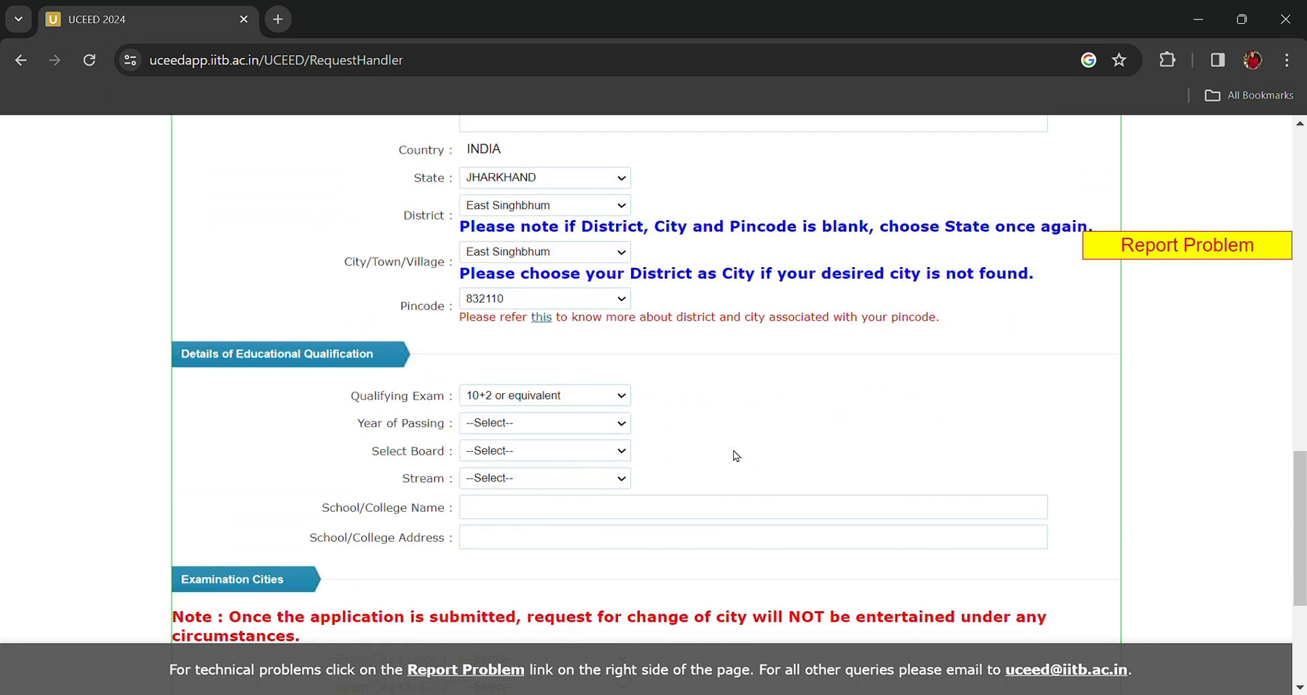
left_click(585, 459)
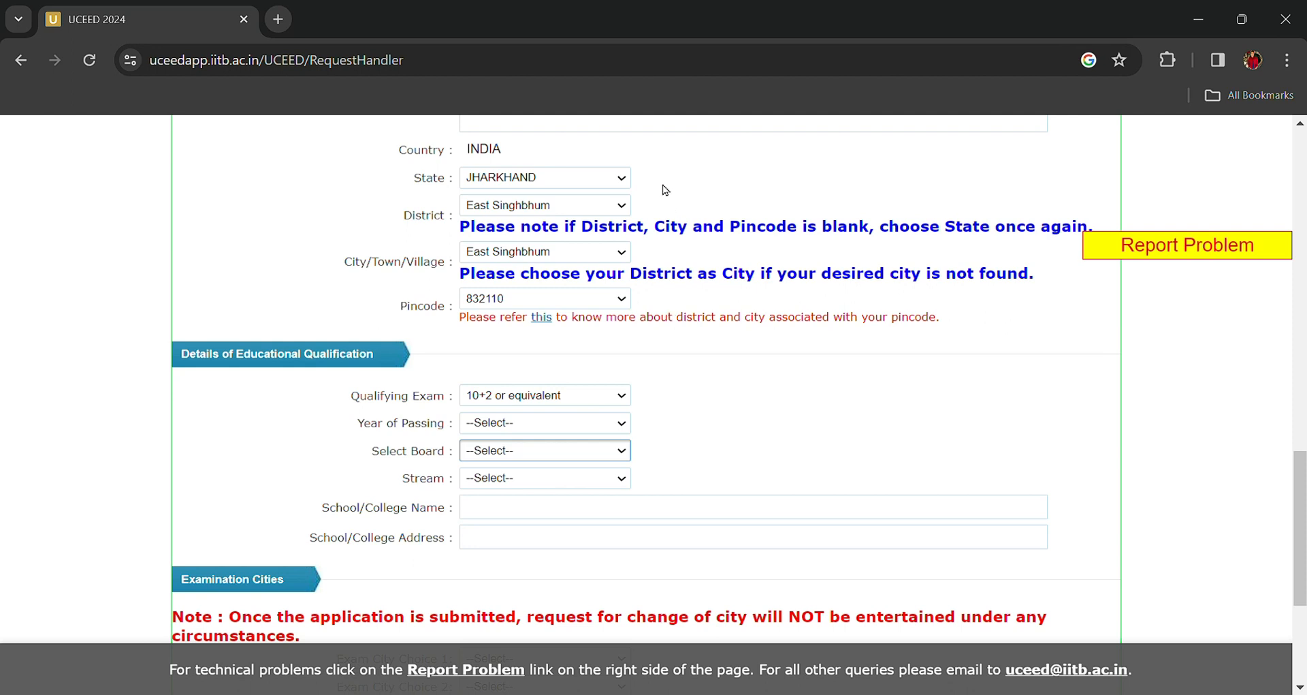
Set the school board to Aligarh Muslim University and go to the stream field
key("Down")
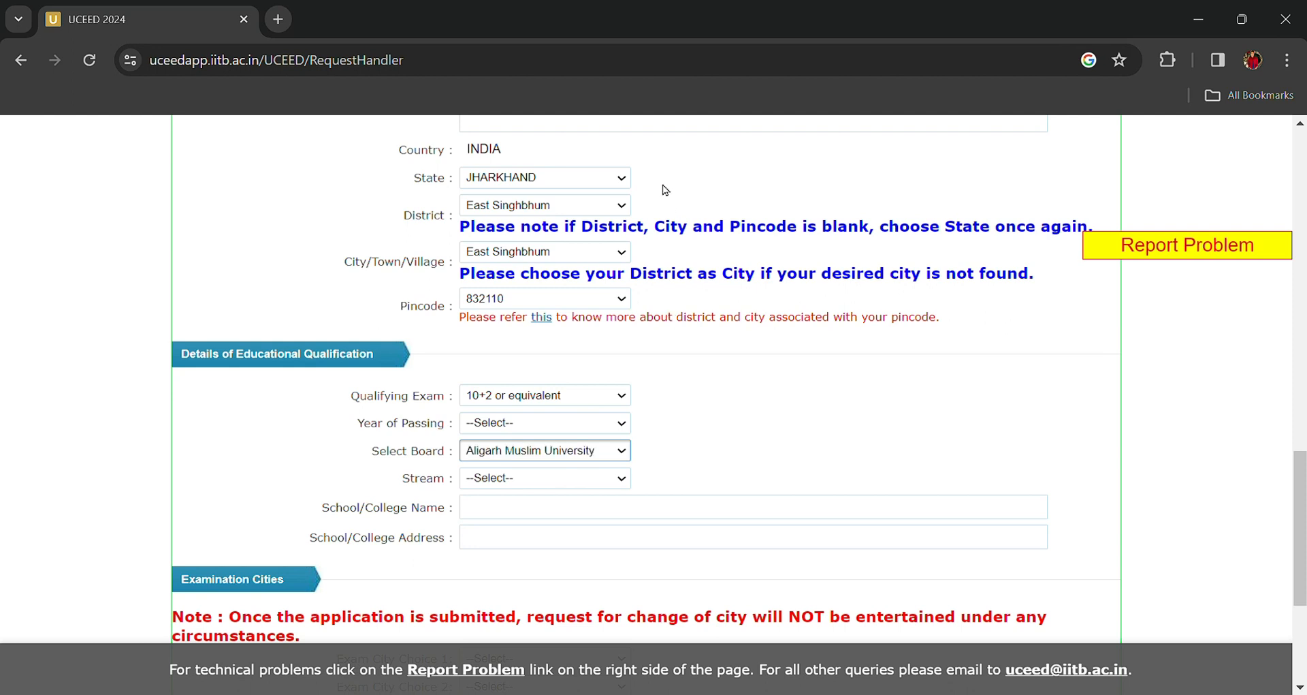
left_click(628, 480)
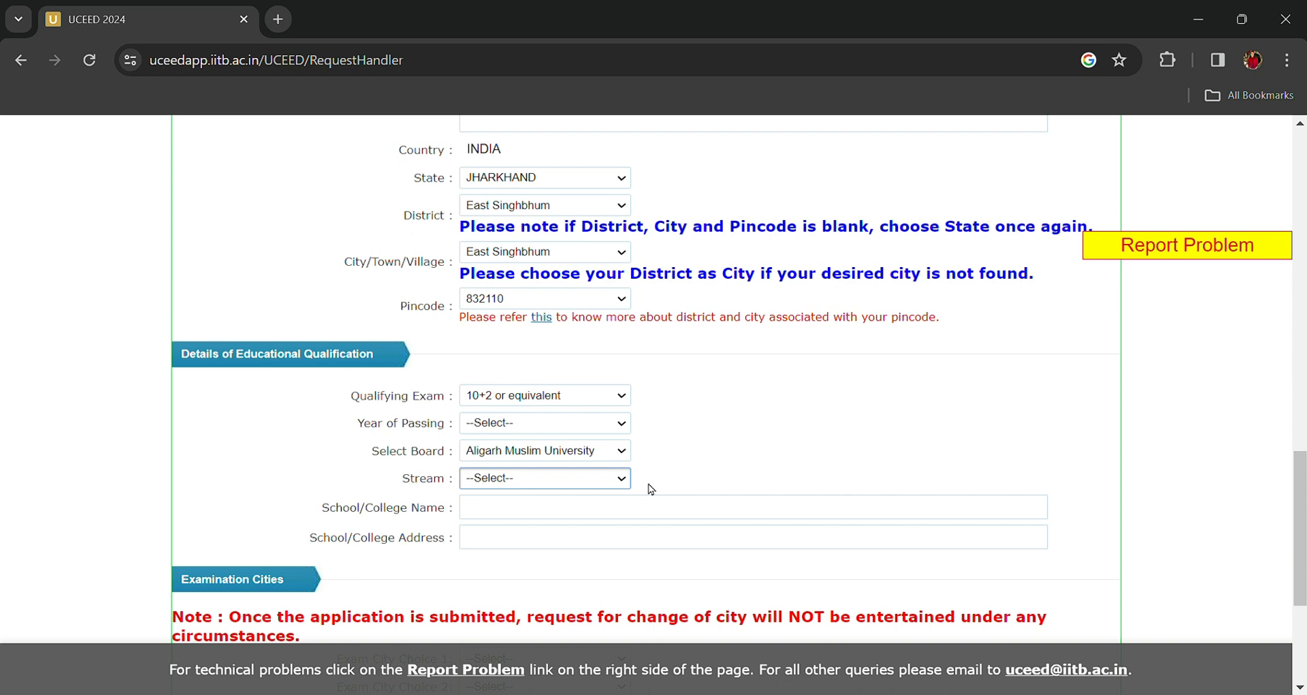
Choose Ahmedabad, Bengaluru and Noida as the first, second and third exam city choices
scroll(647, 488, "down", 4)
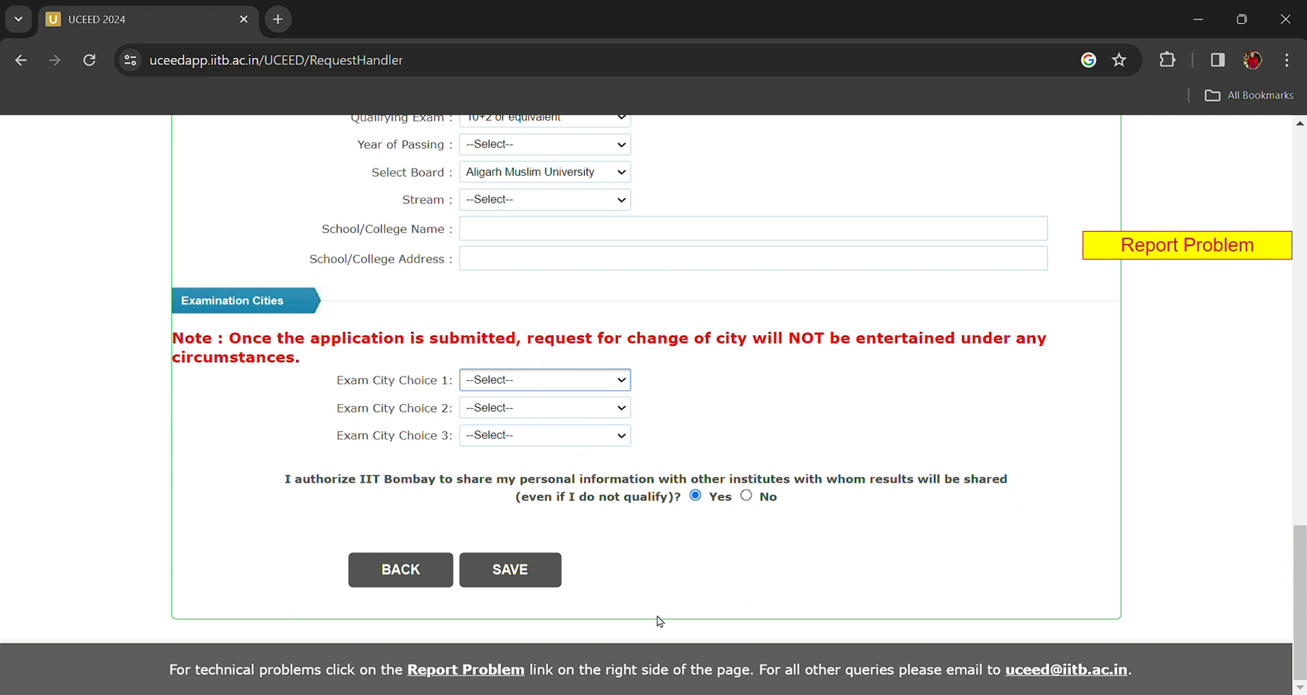
left_click(581, 411)
left_click(581, 410)
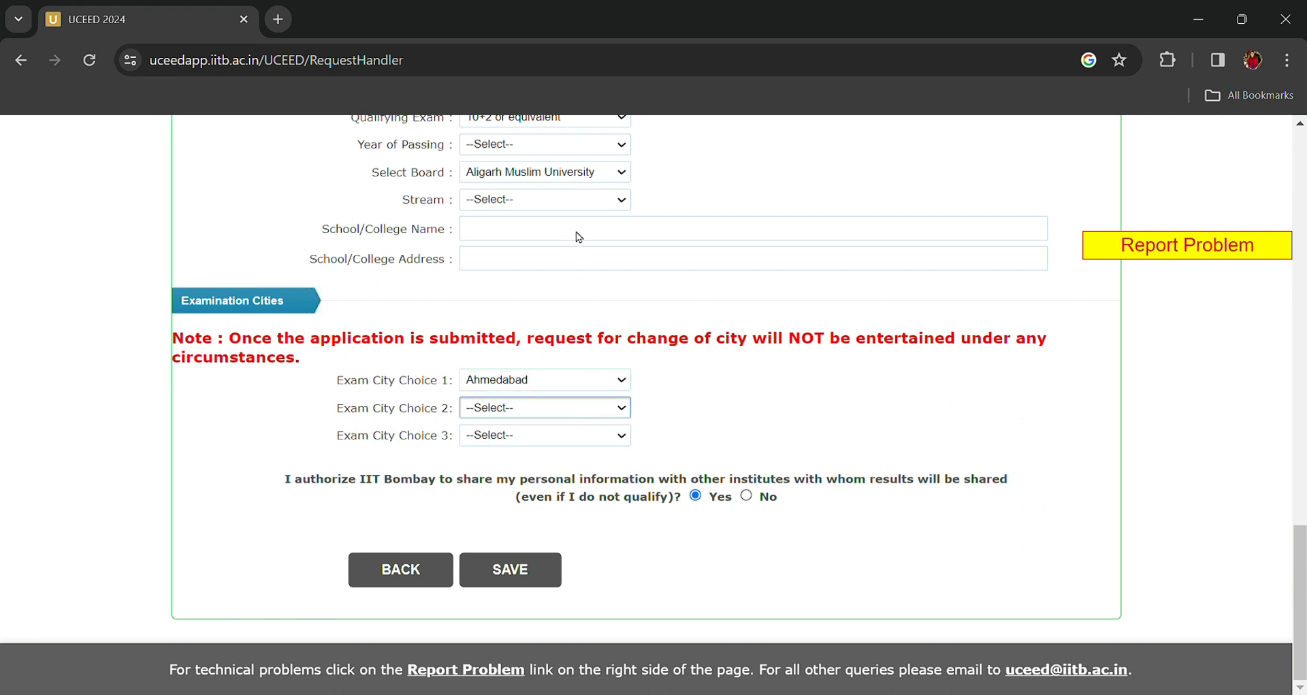
left_click(565, 134)
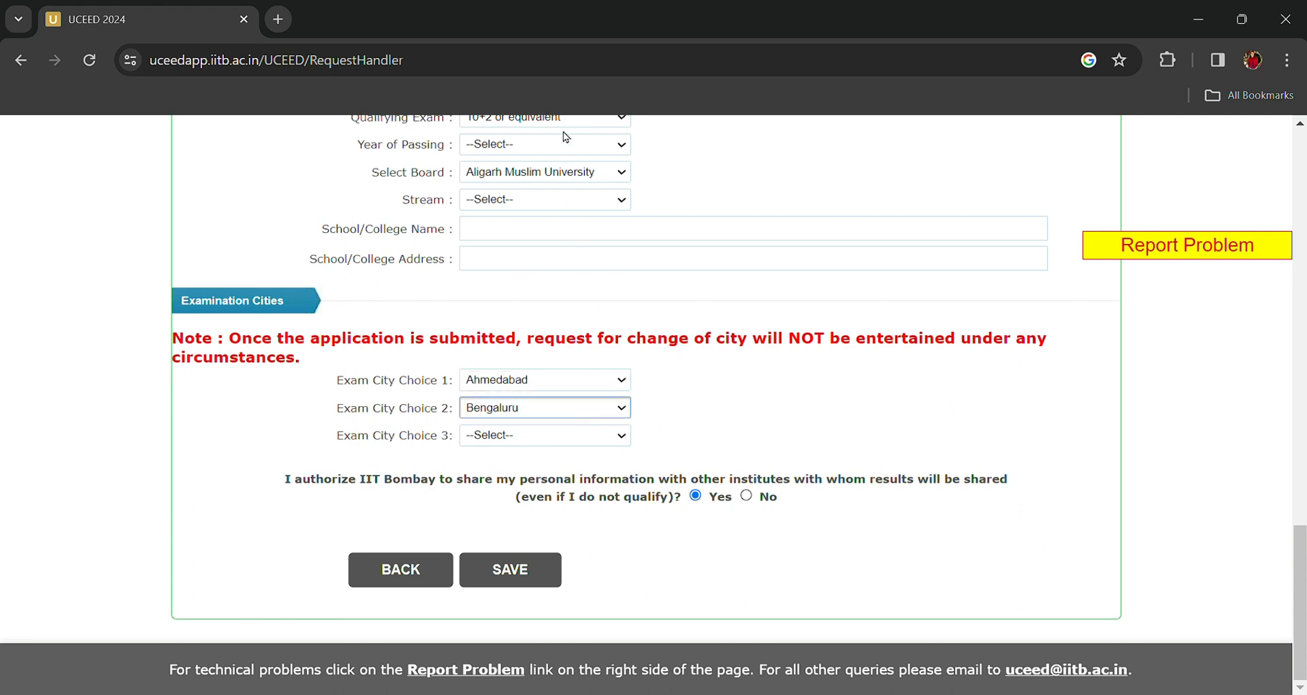
left_click(561, 436)
left_click(551, 406)
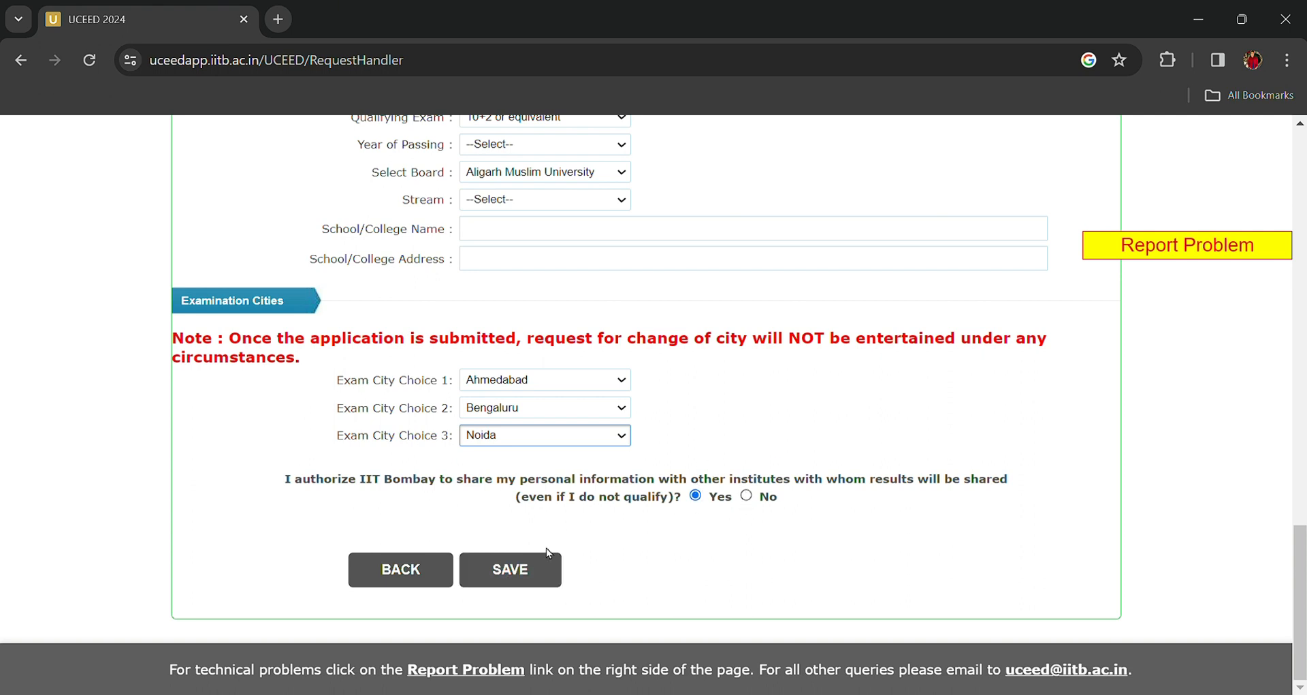
Review the whole registration form, from the four registration stages through candidate information, address and qualification to the examination cities
scroll(776, 473, "up", 8)
scroll(785, 477, "up", 10)
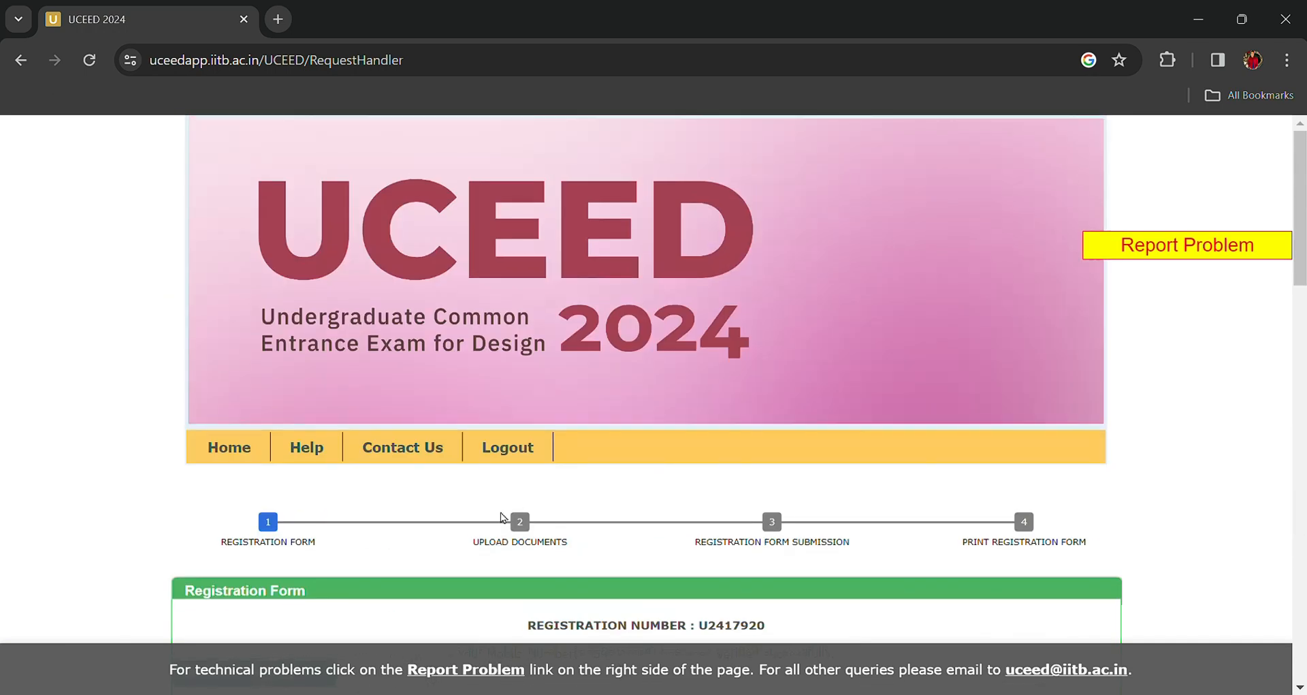
scroll(505, 514, "down", 5)
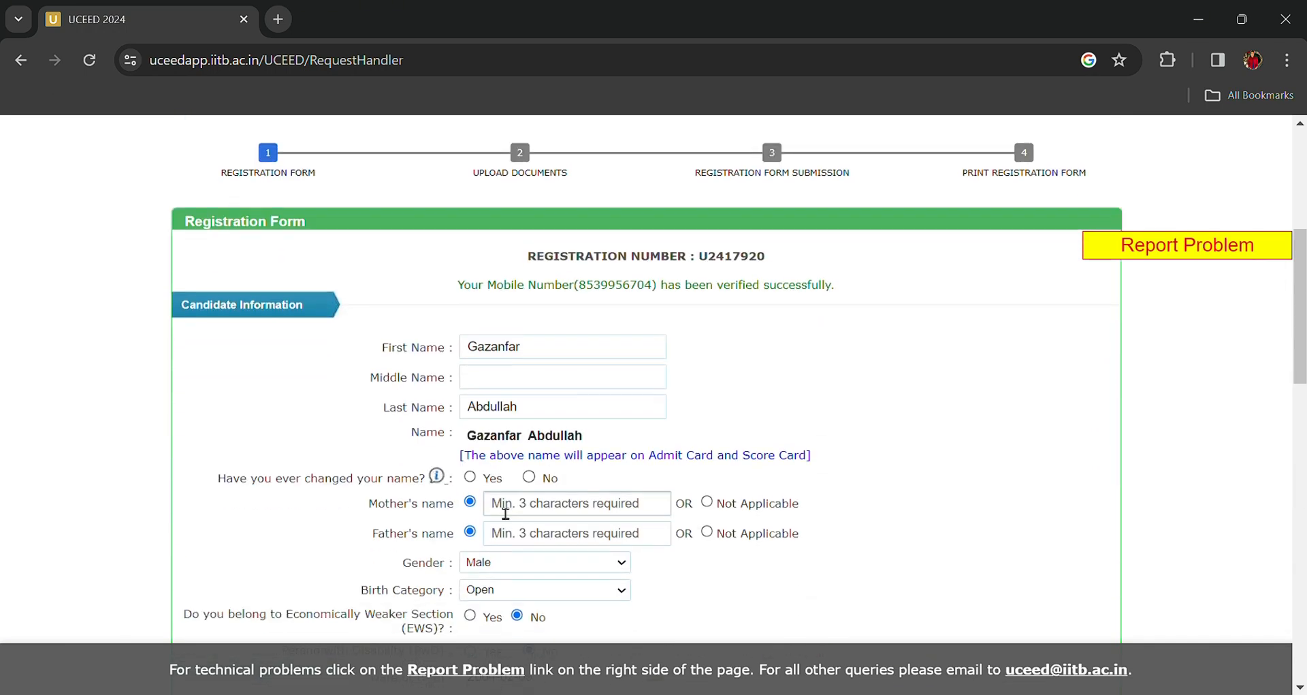
scroll(505, 514, "down", 9)
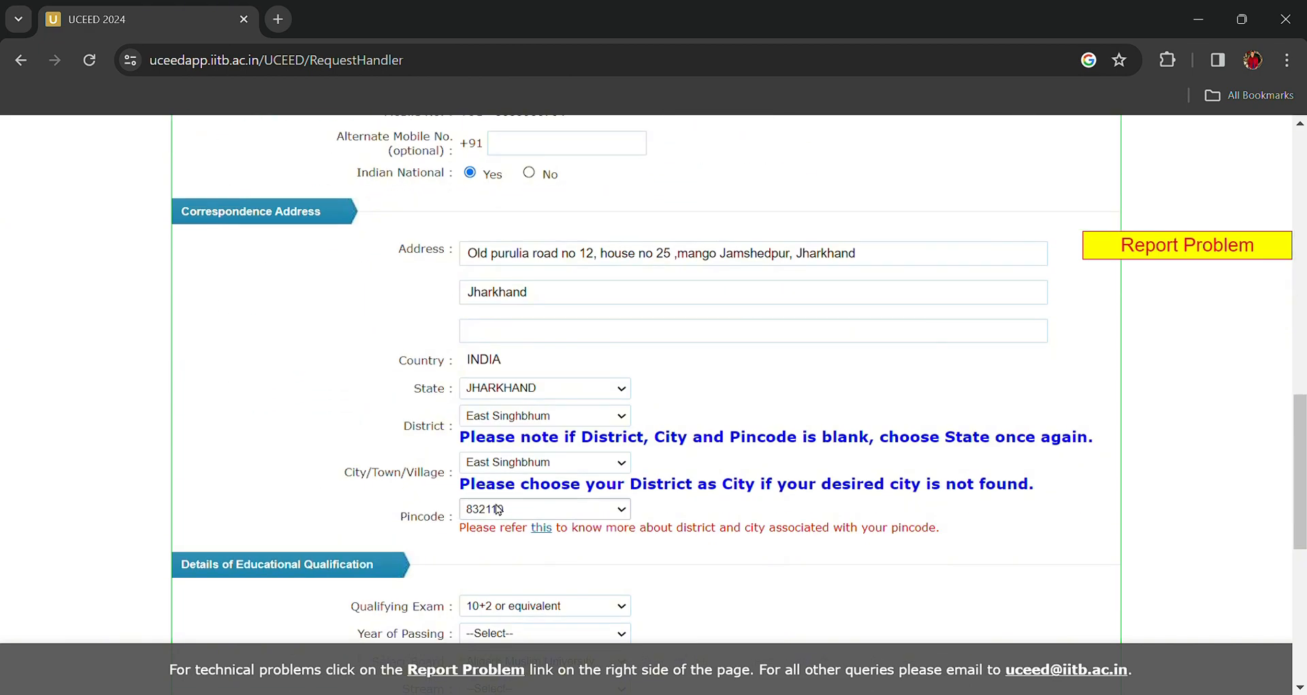
scroll(499, 509, "down", 6)
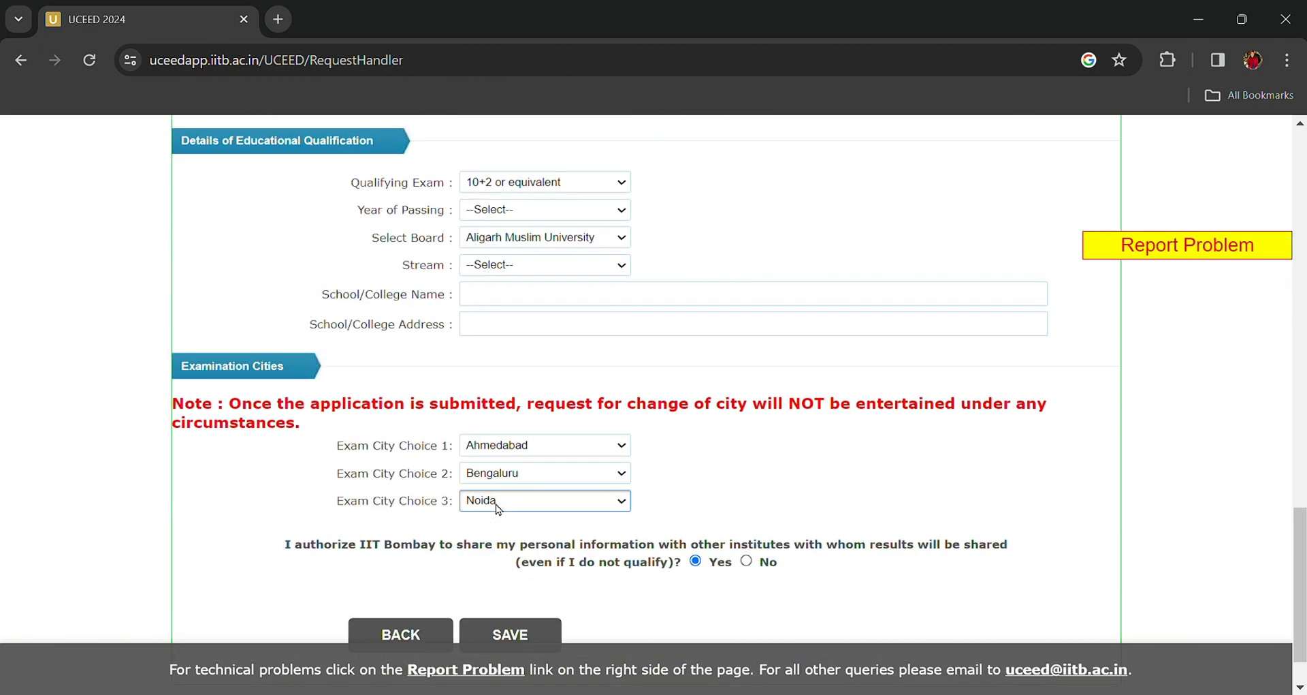
scroll(498, 509, "up", 20)
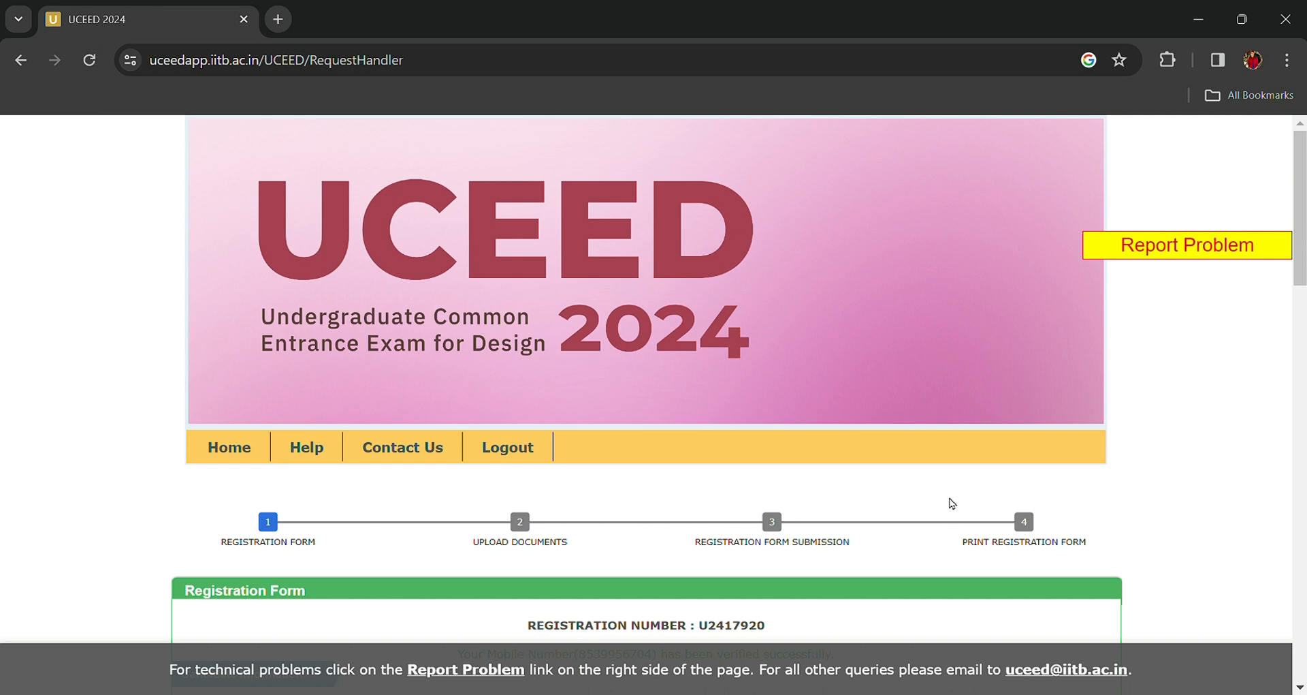
scroll(800, 557, "down", 3)
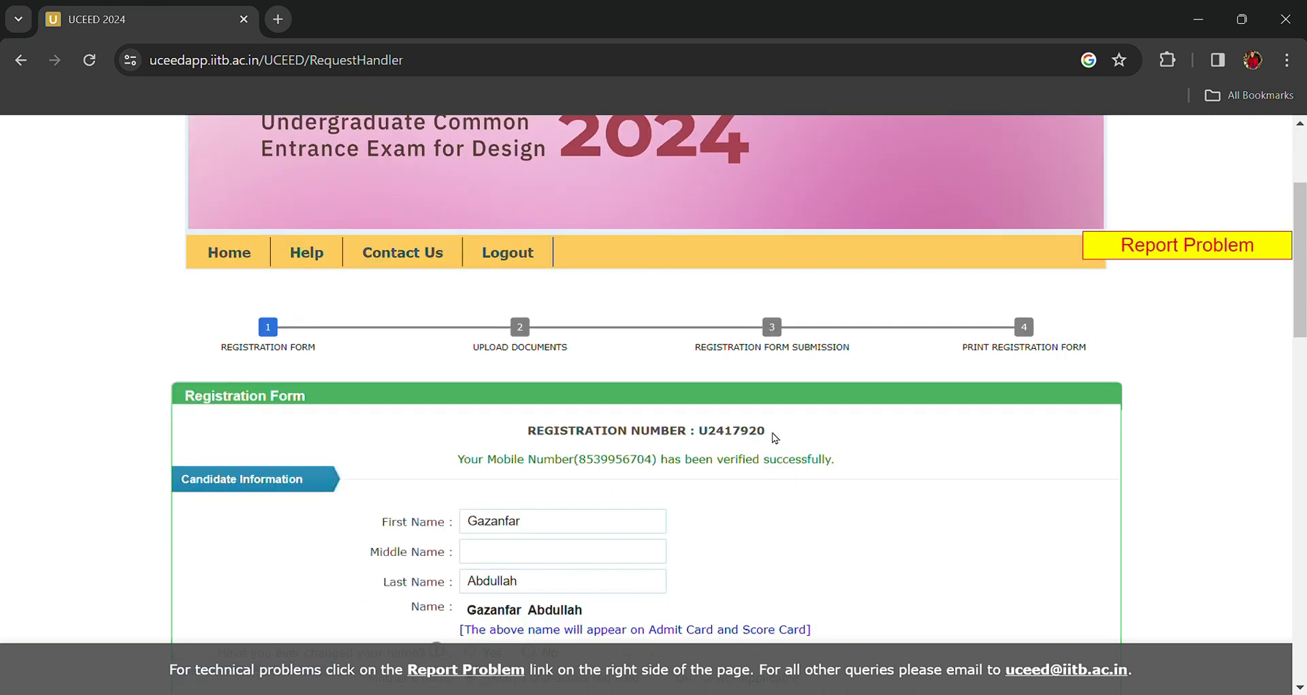
scroll(779, 438, "down", 2)
scroll(780, 438, "down", 12)
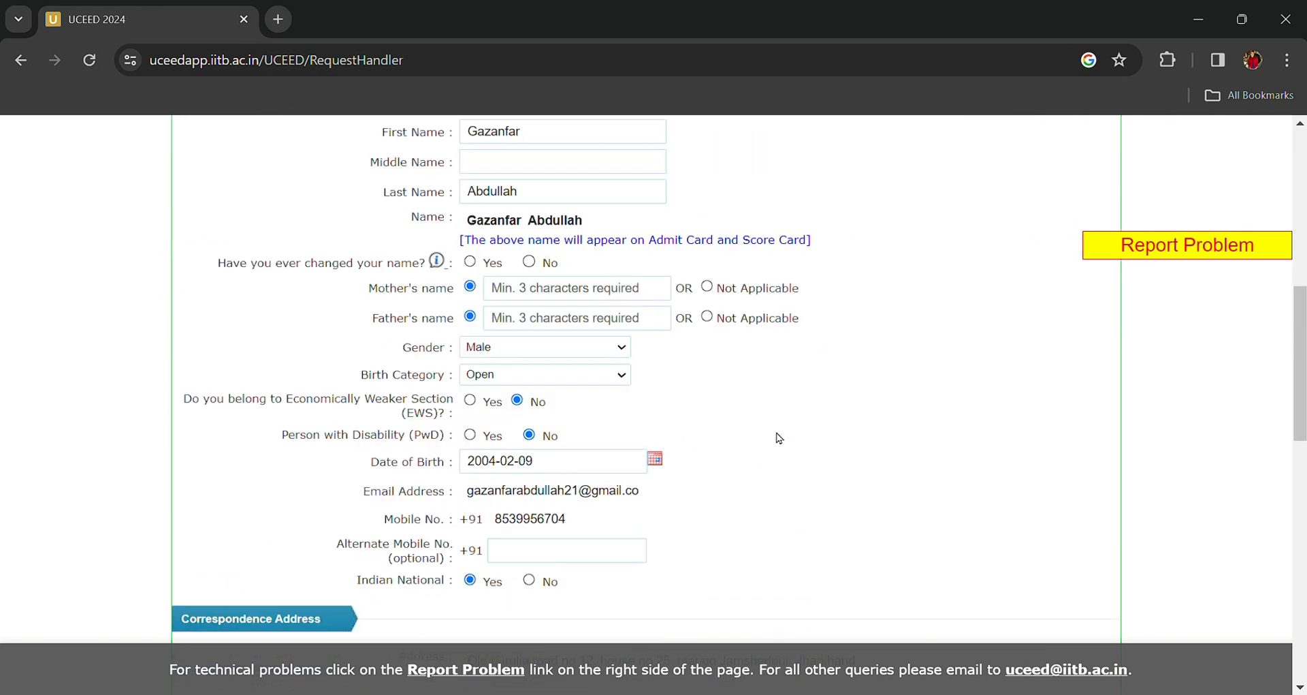
scroll(779, 437, "down", 5)
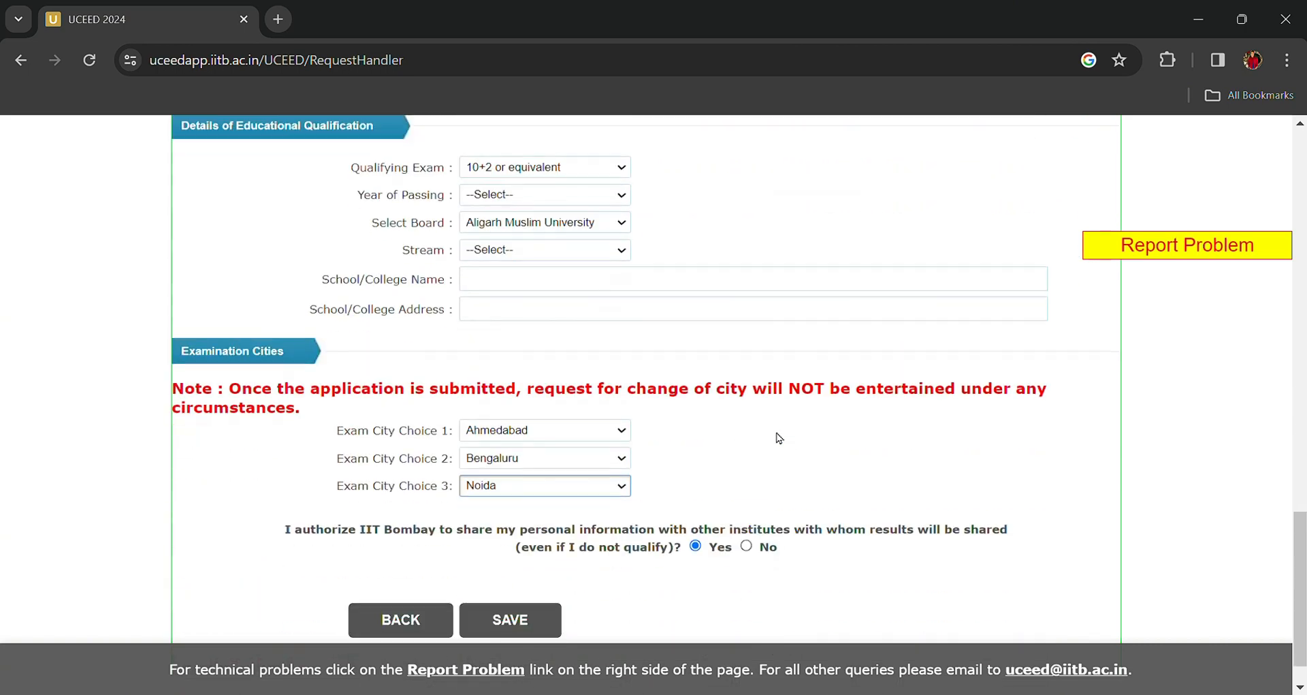
scroll(780, 438, "up", 18)
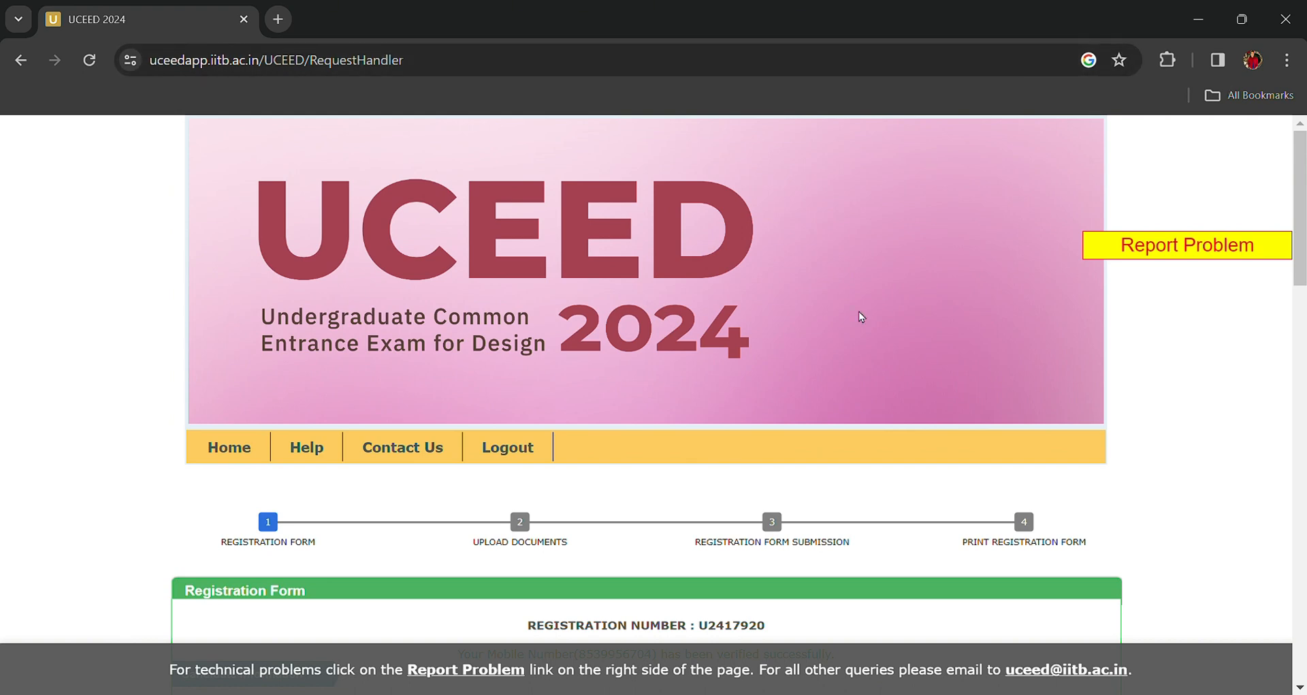
Search Google for "uceed 2024" in a new tab and open the official UCEED 2024 website
left_click(278, 19)
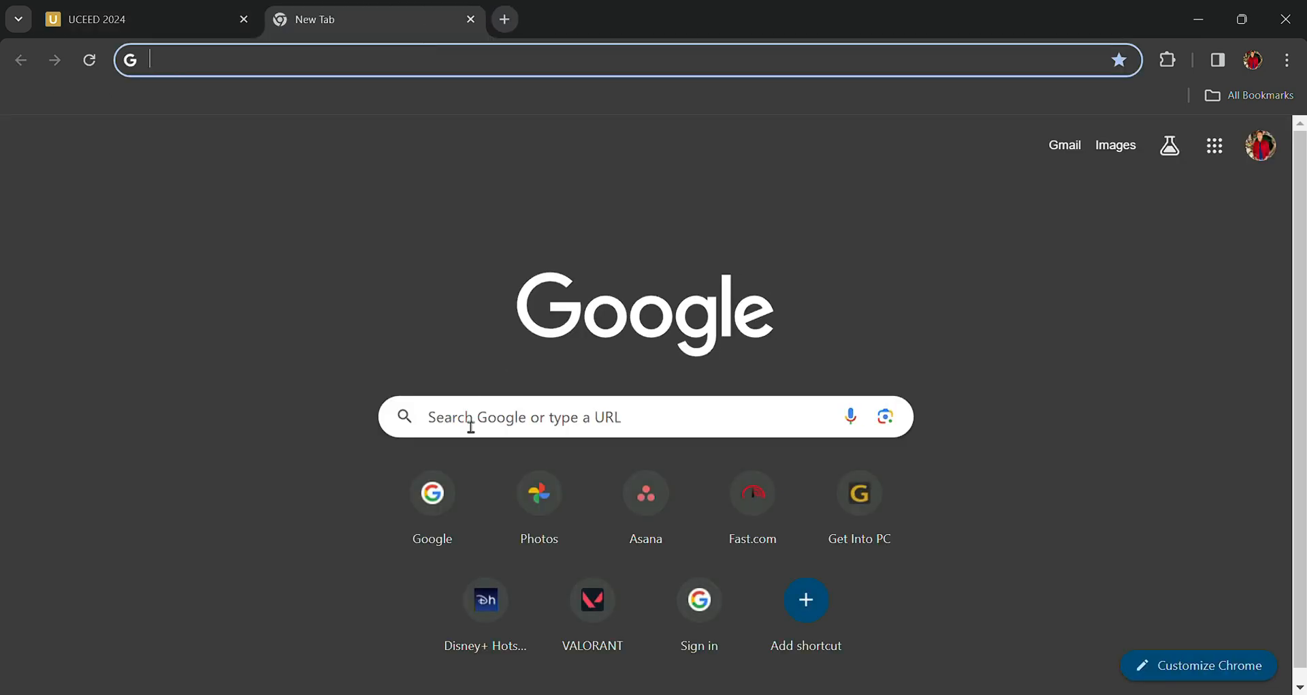
left_click(471, 427)
left_click(507, 451)
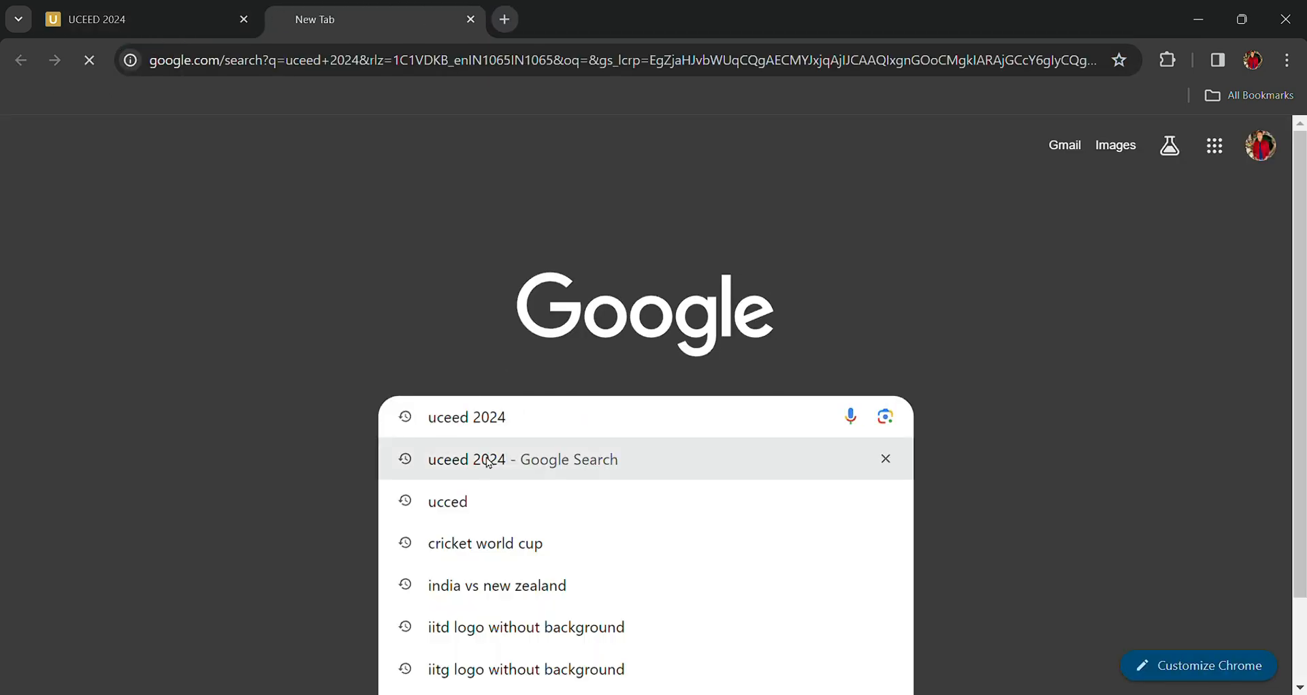
left_click(259, 613)
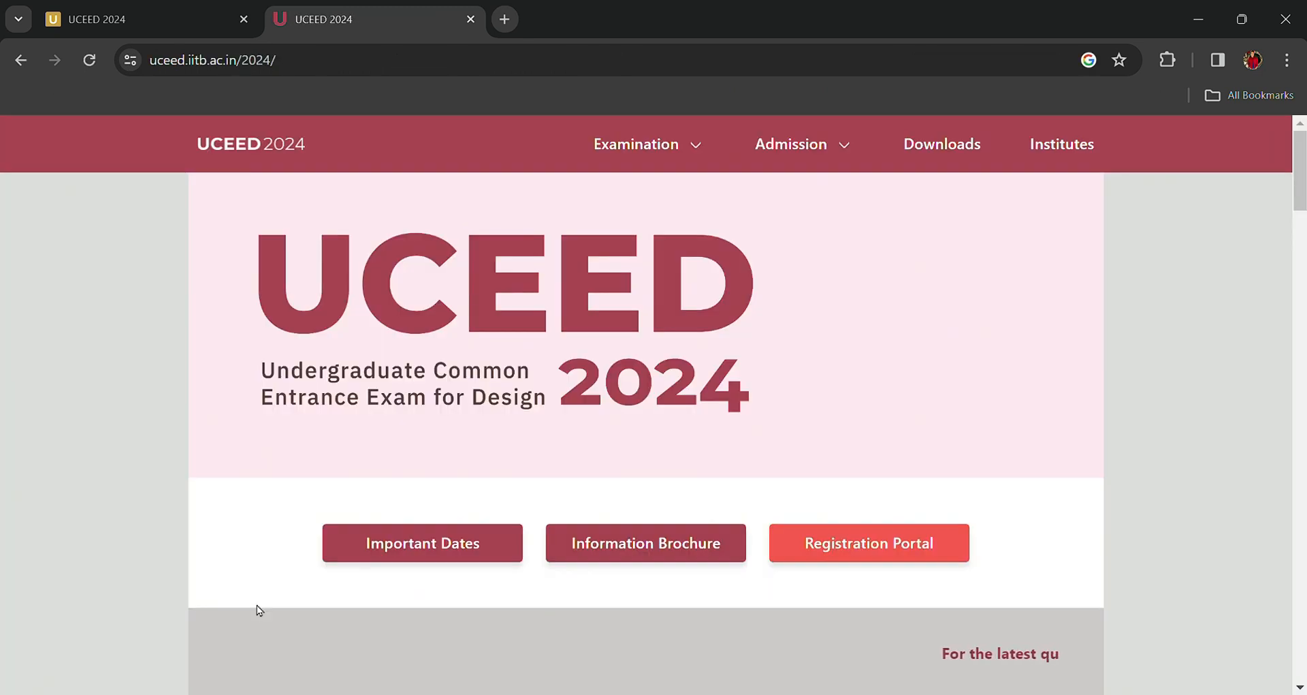
Look over the home page's announcements and the topics offered under Examination and Admission
scroll(257, 605, "down", 1)
scroll(257, 605, "up", 1)
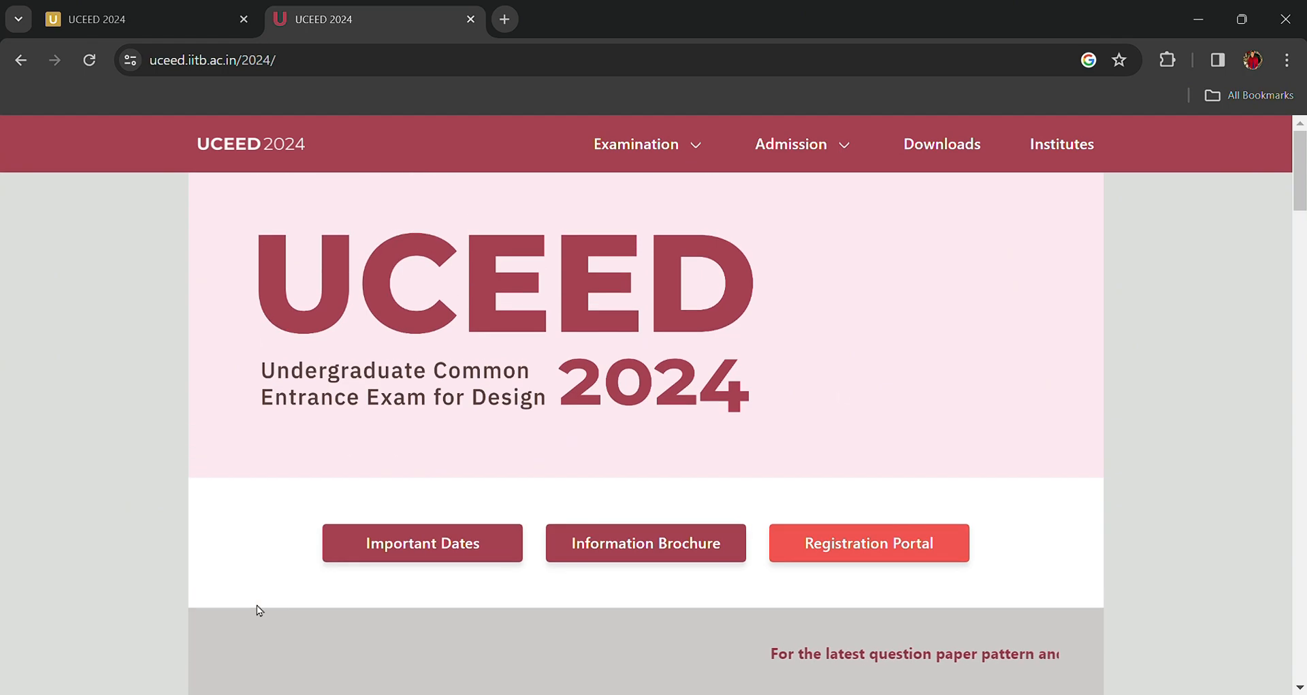
scroll(799, 366, "down", 7)
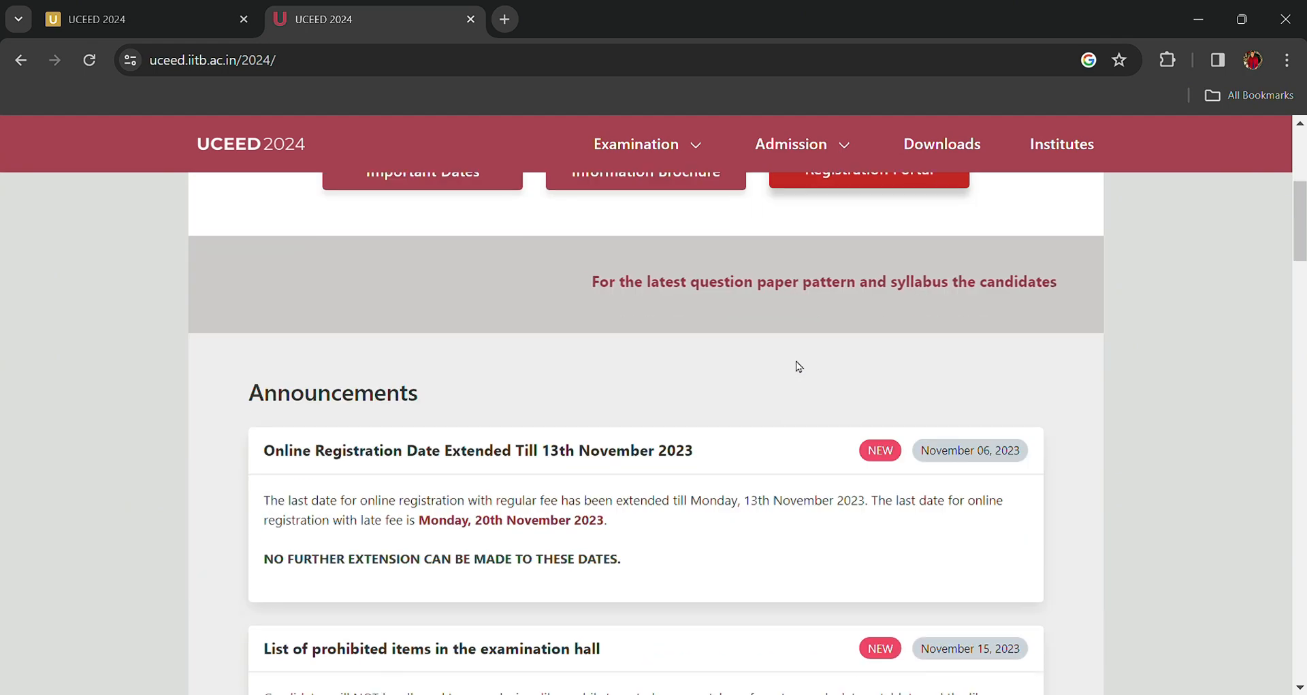
scroll(797, 365, "up", 8)
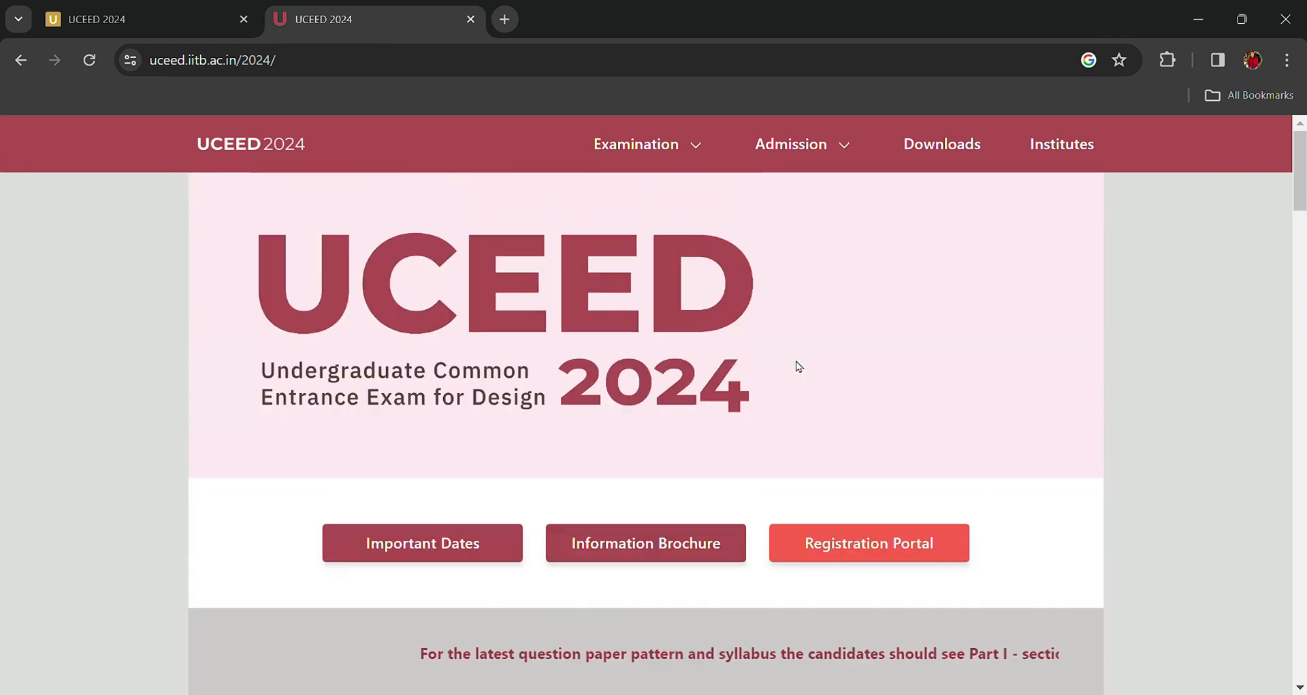
mouse_move(822, 170)
mouse_move(703, 156)
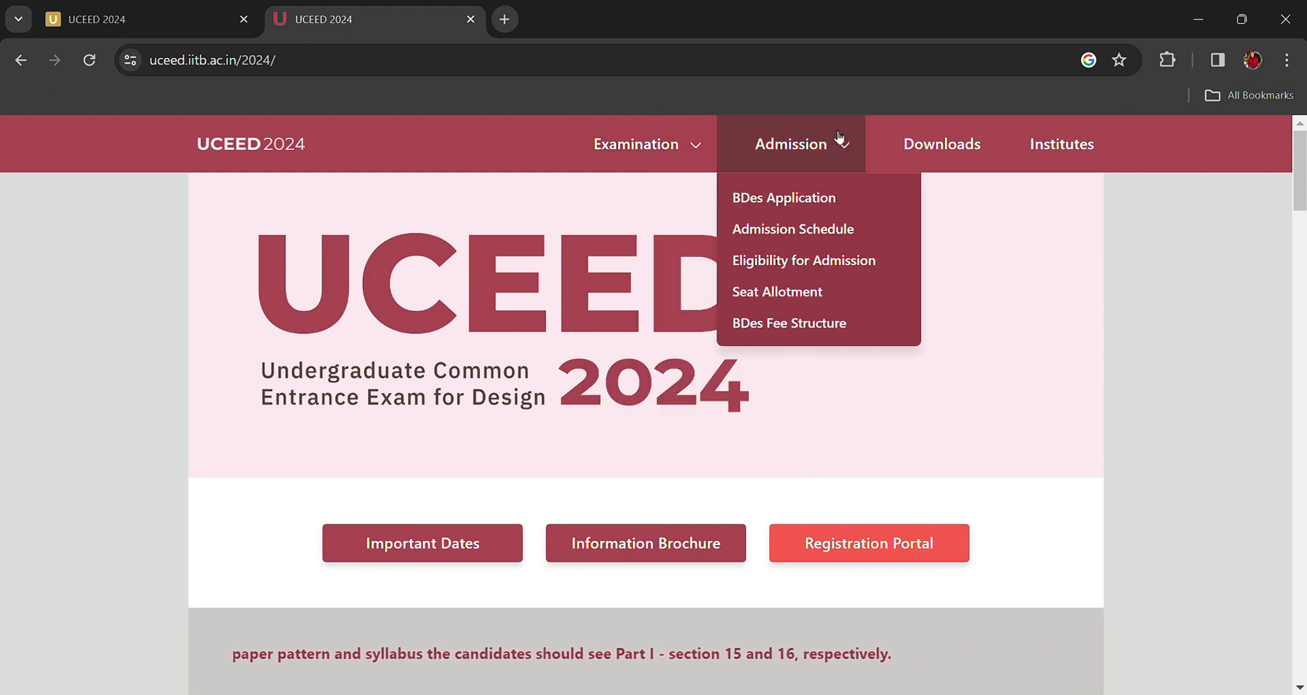
Open the Downloads page and look through the previous question papers and answer keys
left_click(992, 143)
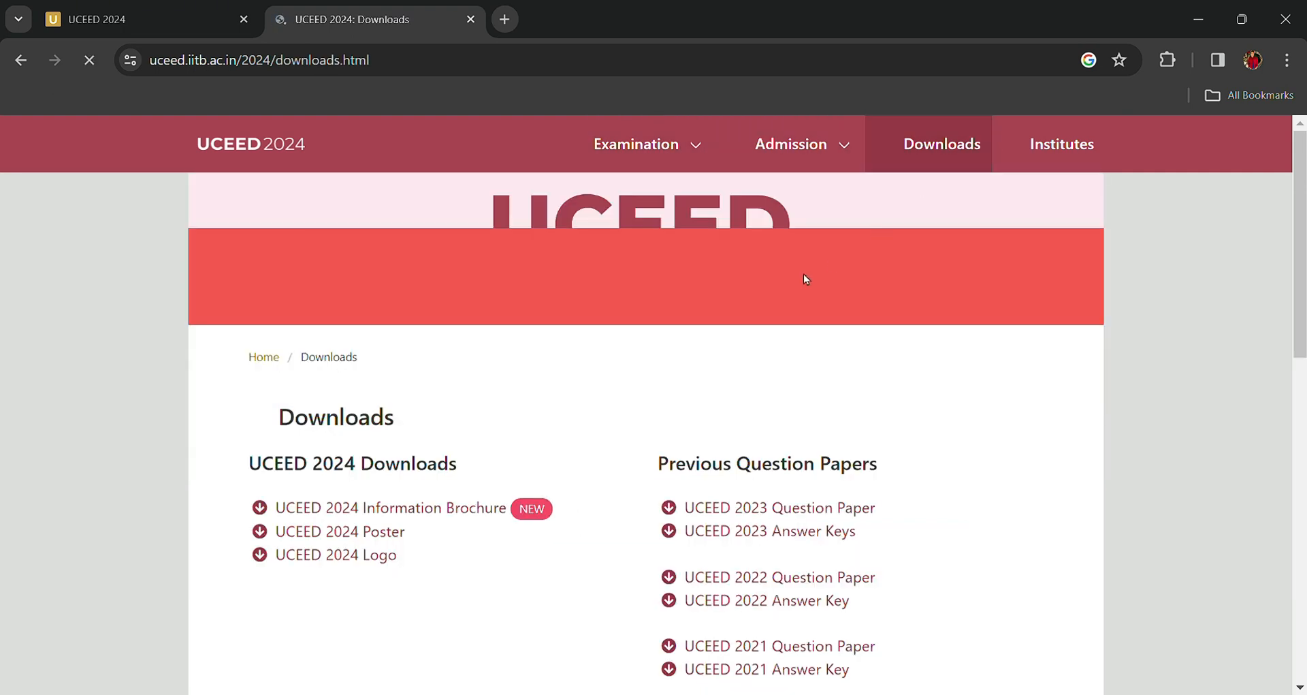
scroll(767, 402, "down", 8)
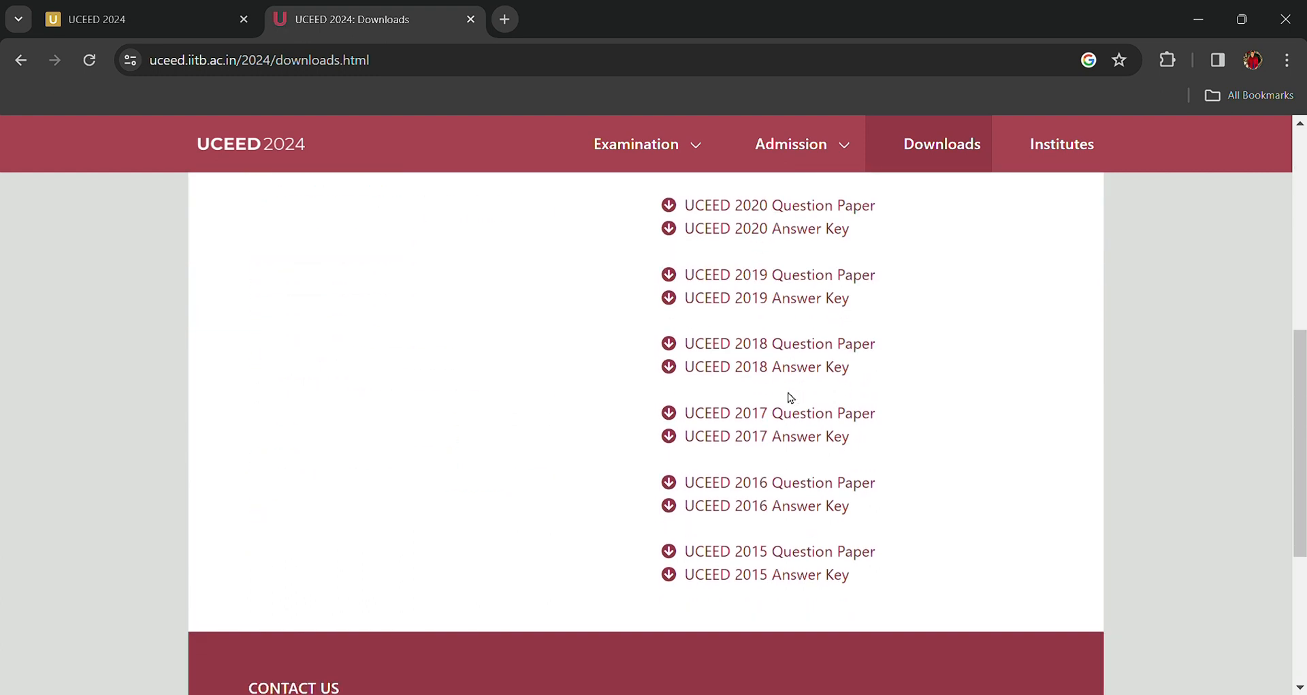
scroll(788, 393, "up", 1)
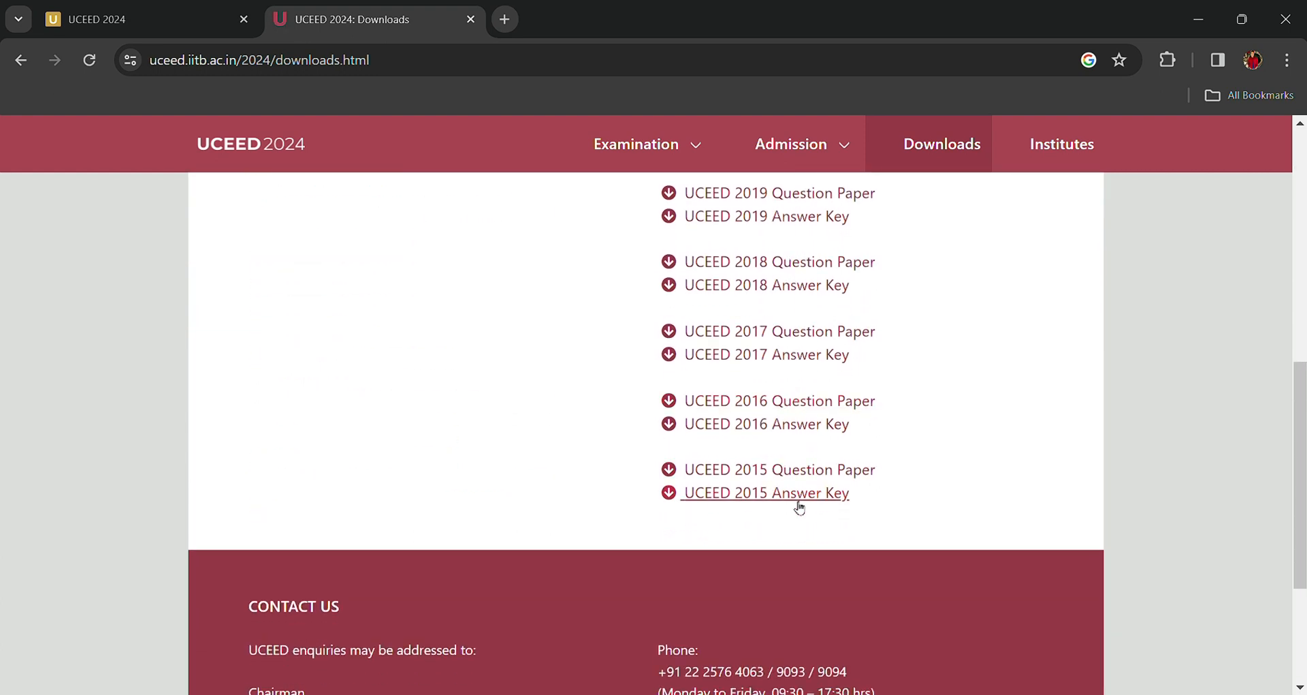
scroll(893, 519, "up", 5)
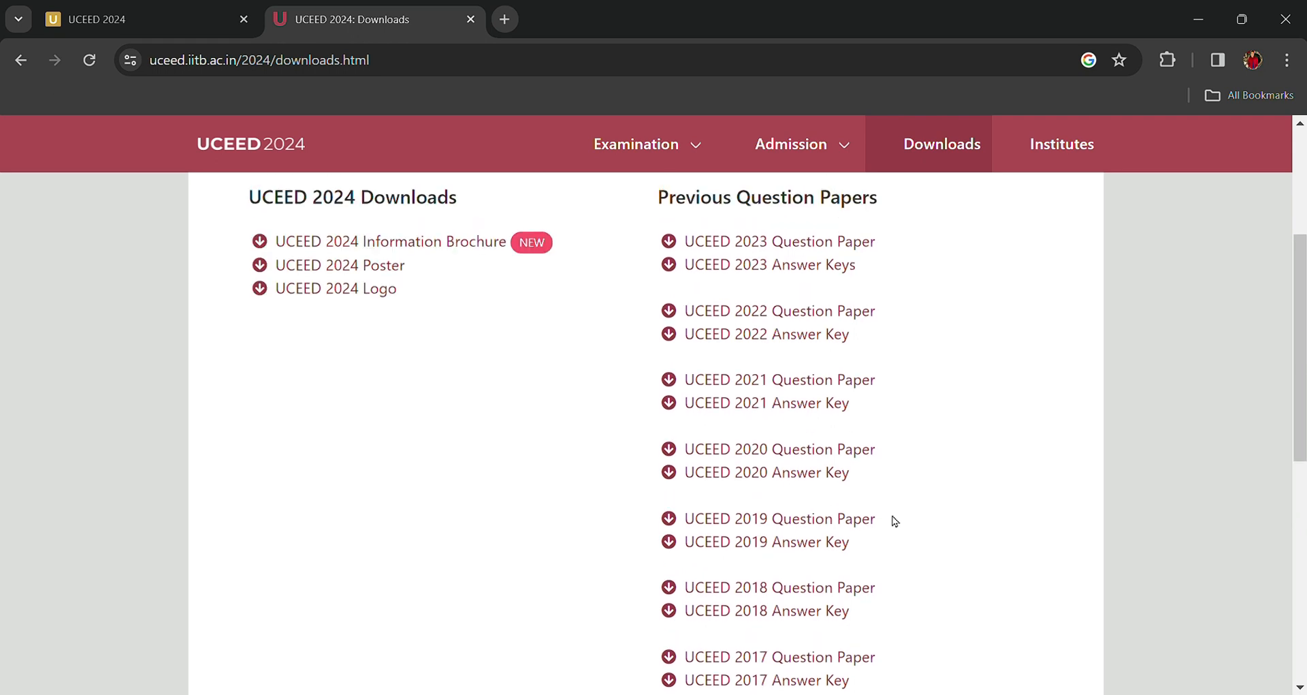
scroll(893, 520, "up", 1)
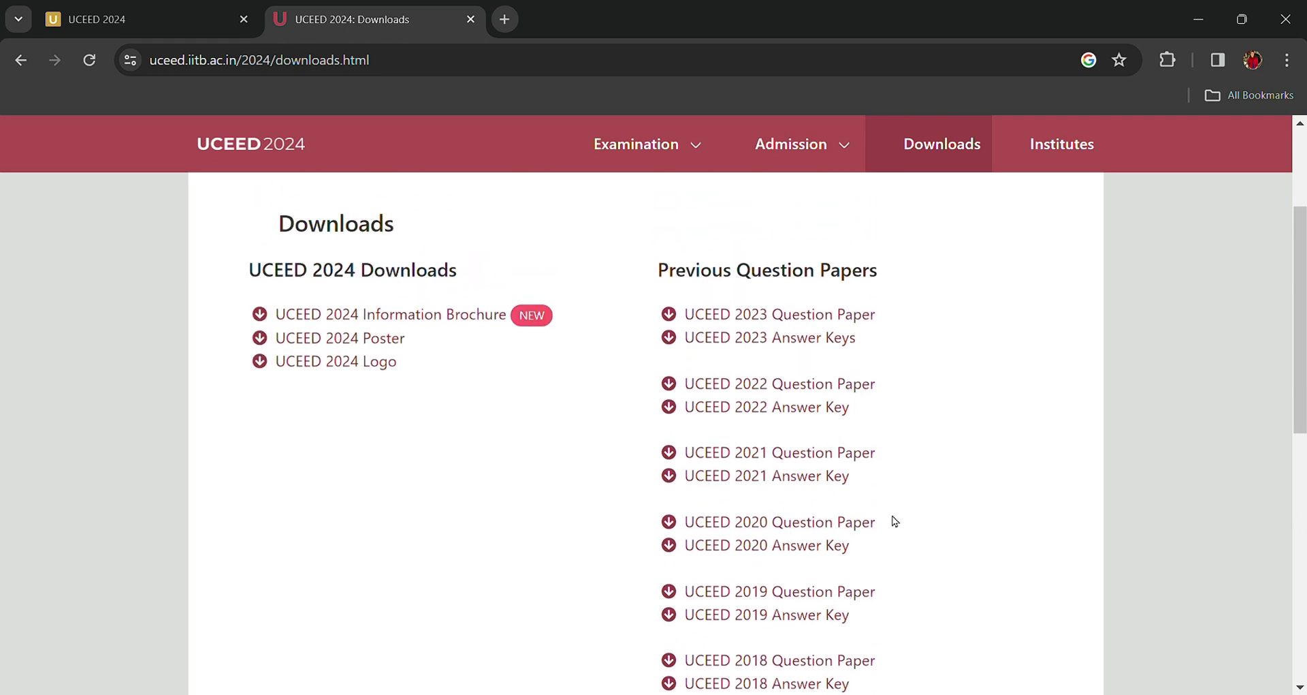
Open the UCEED 2023 Question Paper PDF for viewing and close it again
left_click(866, 326)
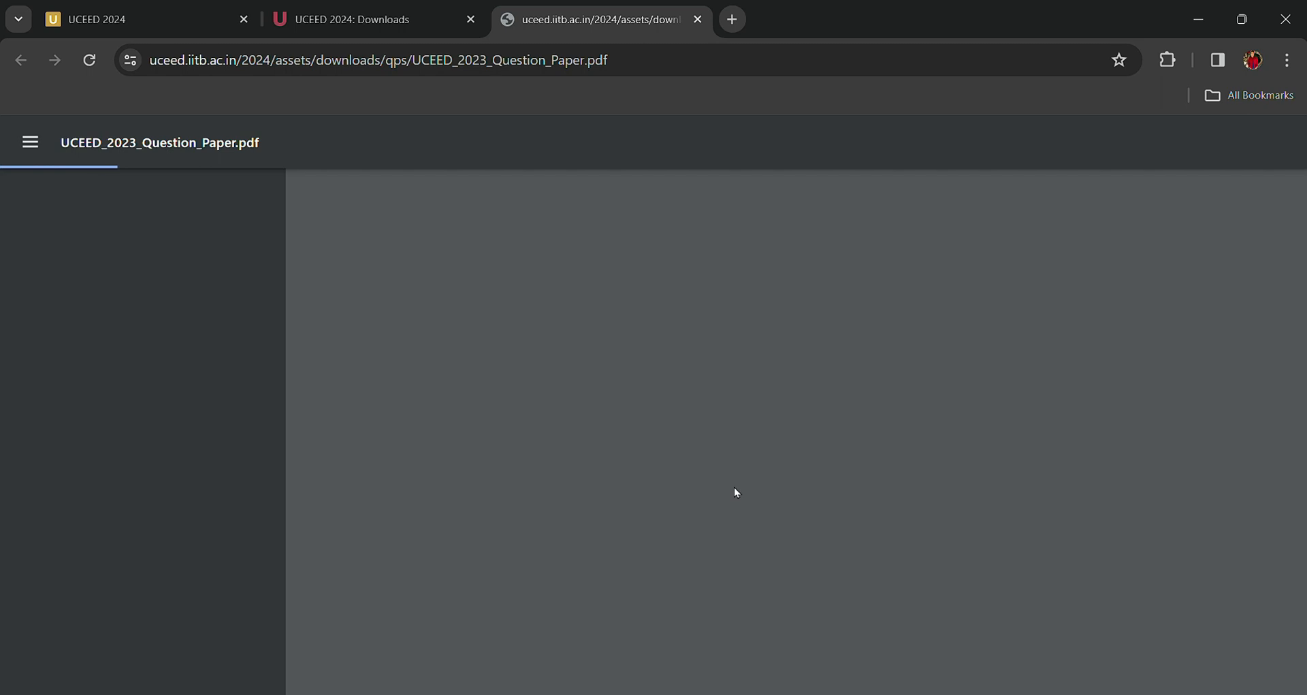
key("ctrl+w")
Check the topics offered under Examination and return to the site's home page to look over its main links and announcements
mouse_move(681, 164)
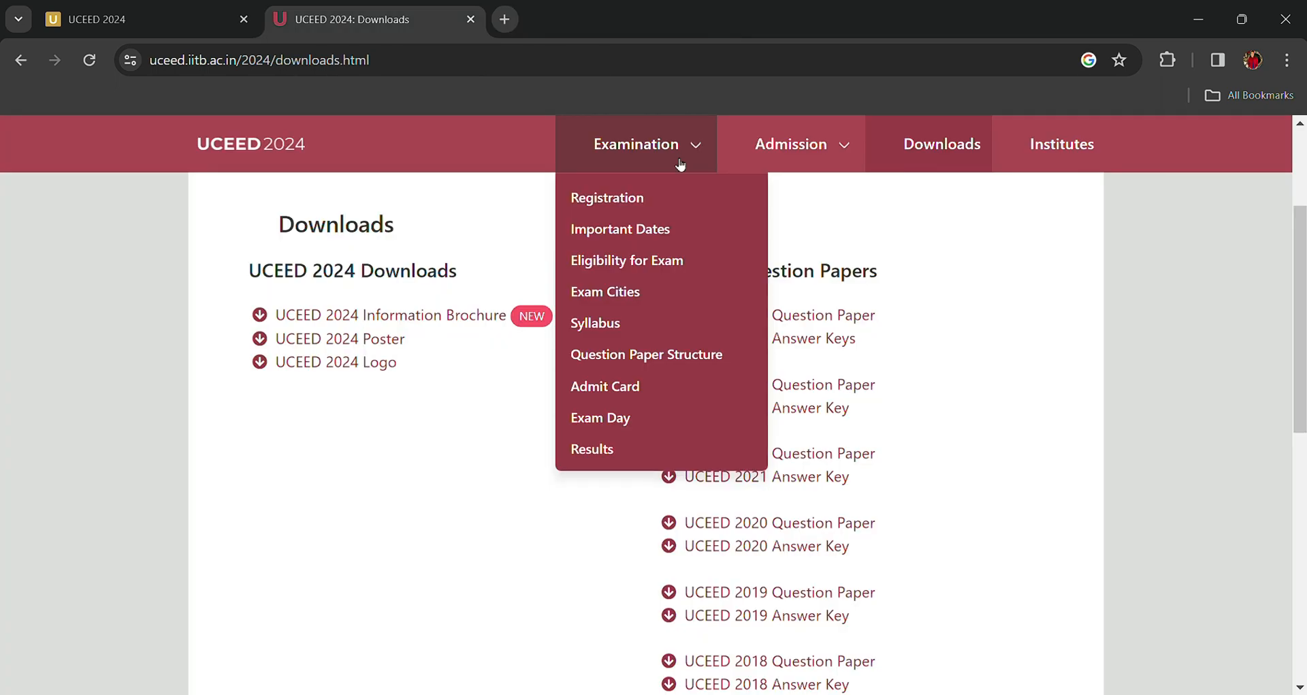
scroll(452, 429, "up", 3)
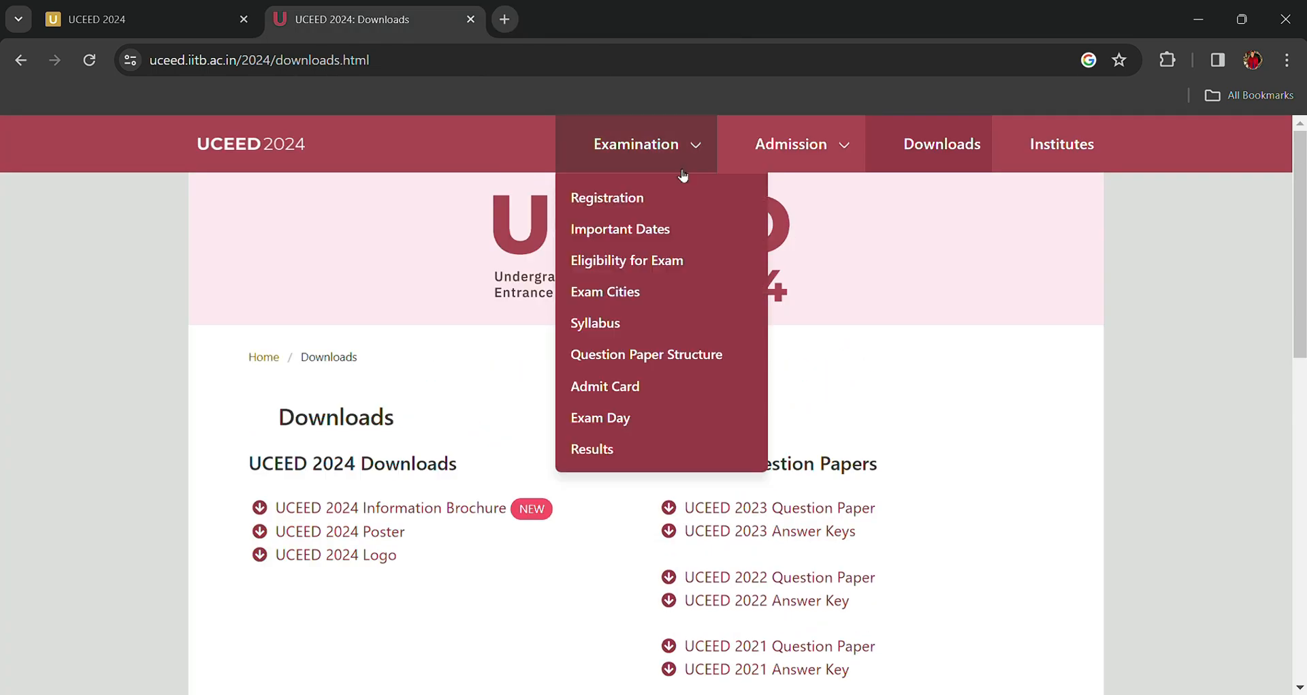
left_click(250, 129)
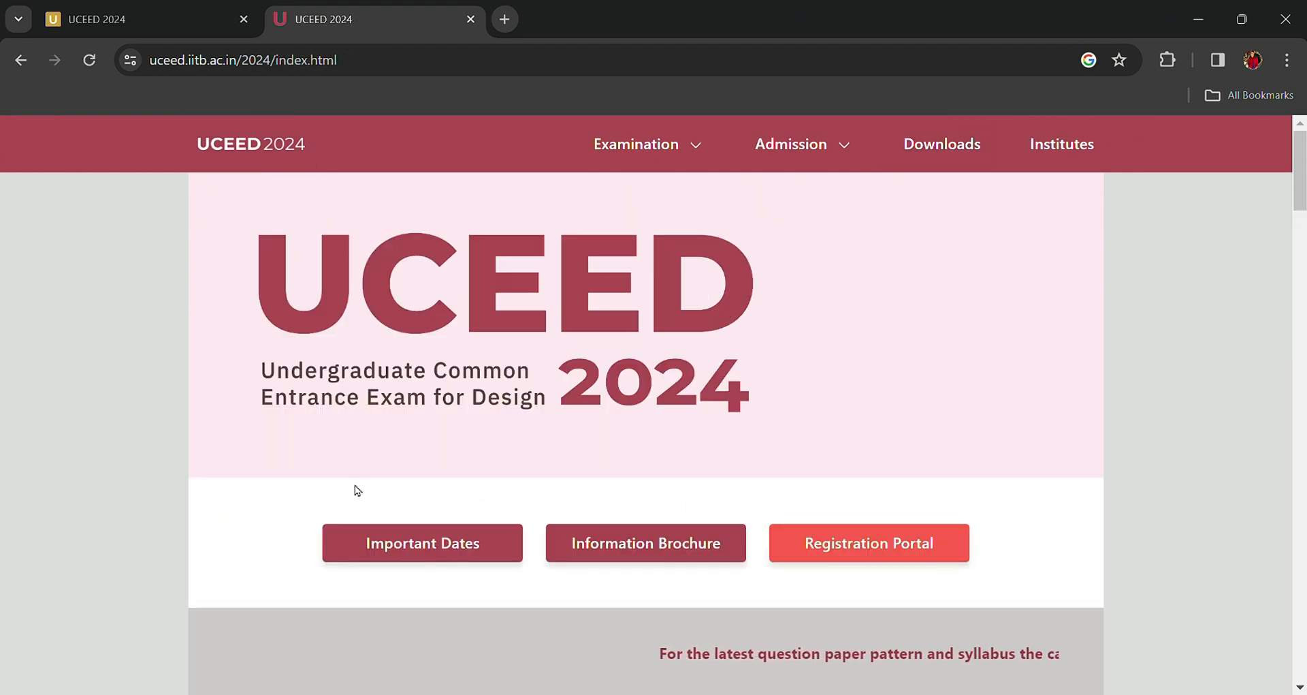
scroll(357, 489, "down", 2)
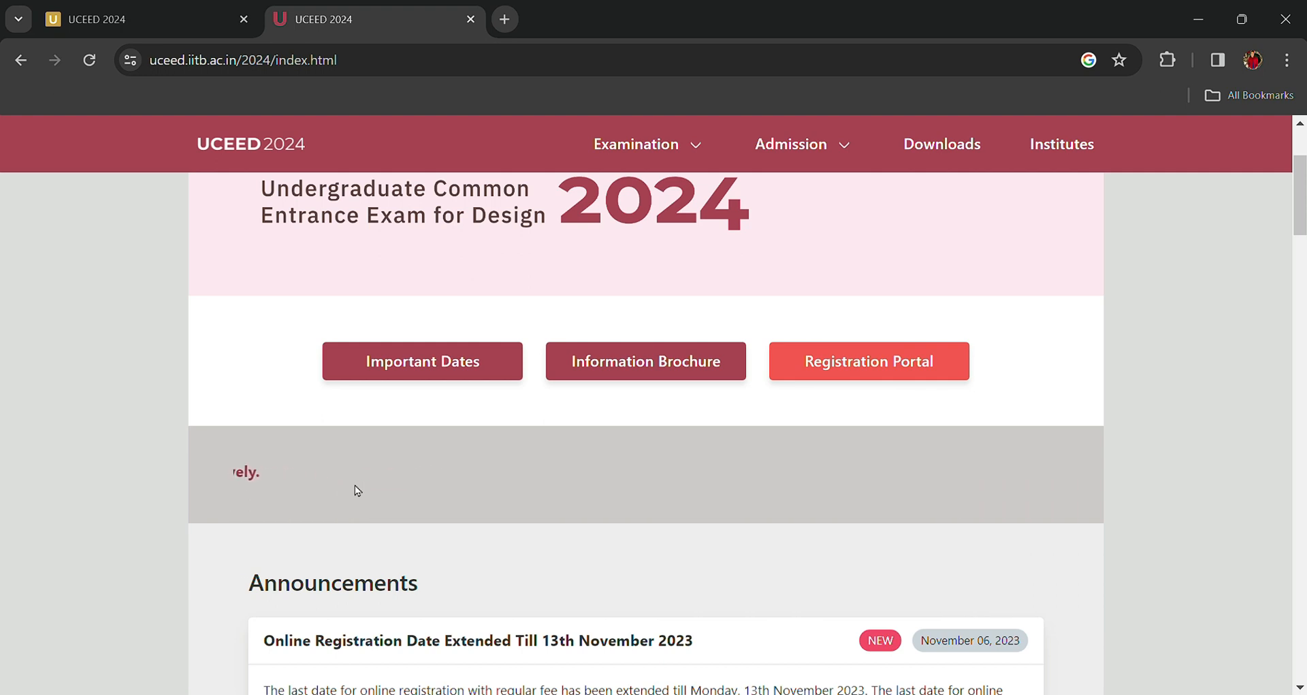
scroll(354, 485, "up", 3)
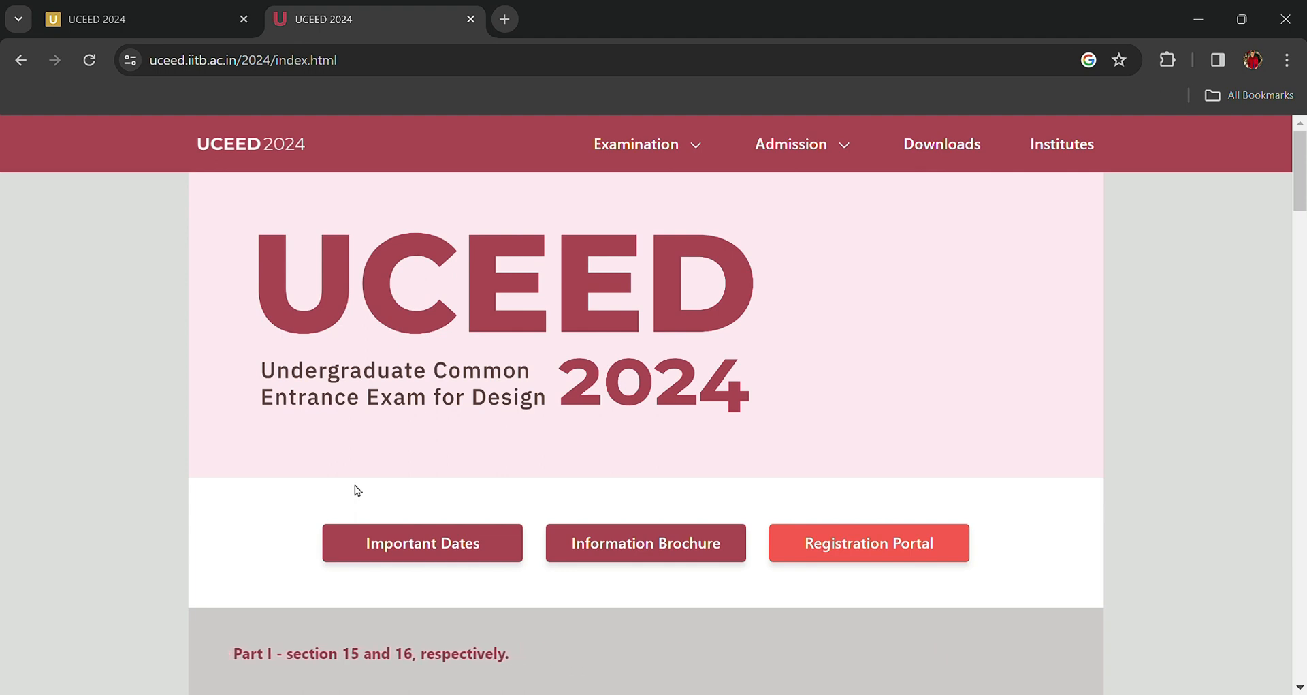
scroll(358, 490, "down", 1)
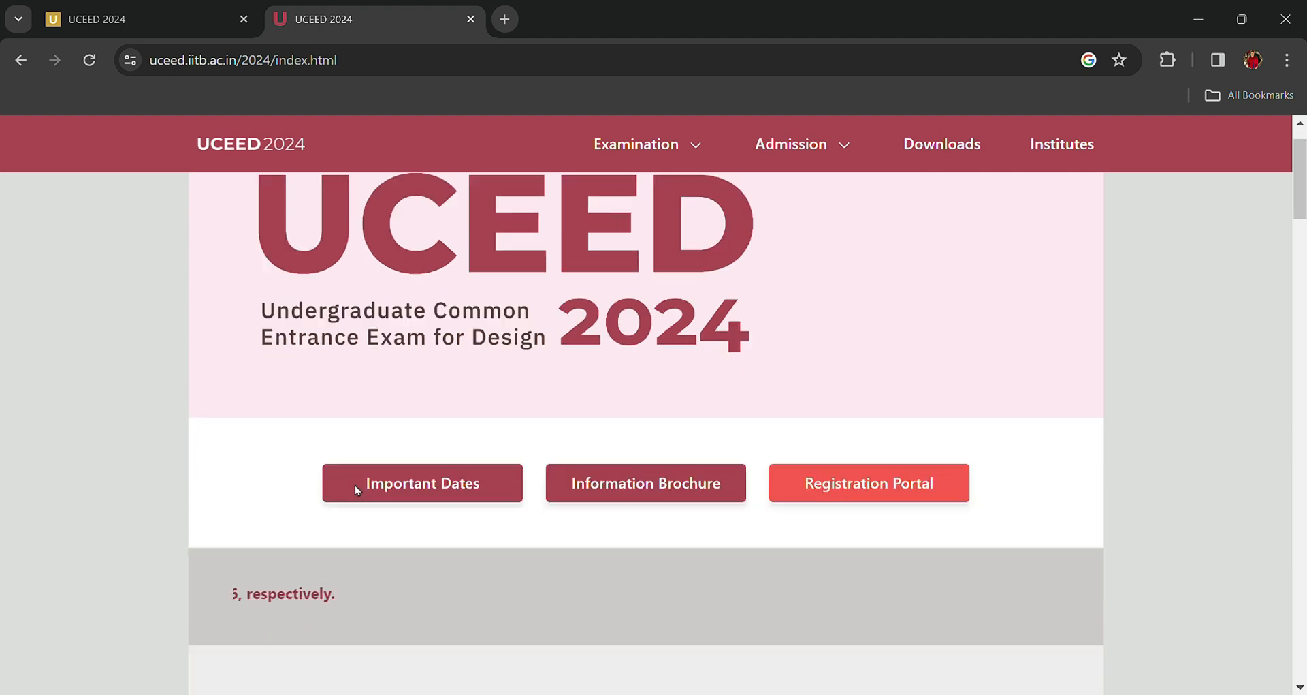
scroll(355, 486, "down", 1)
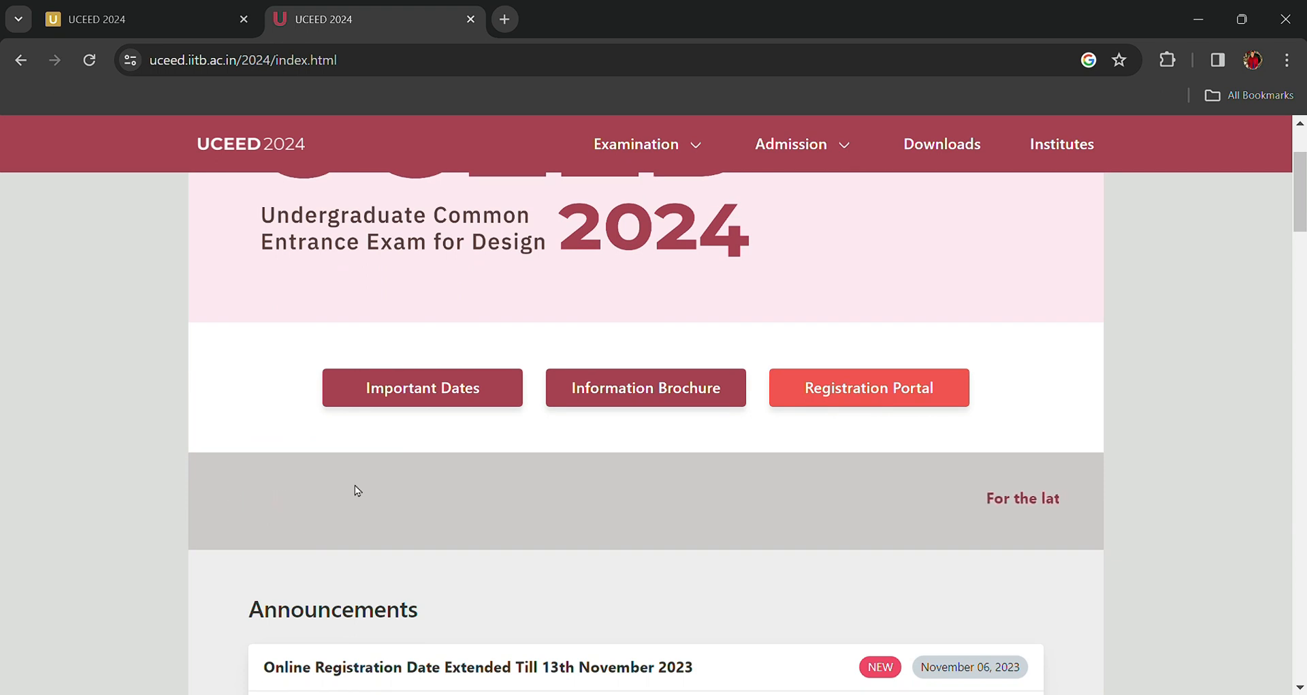